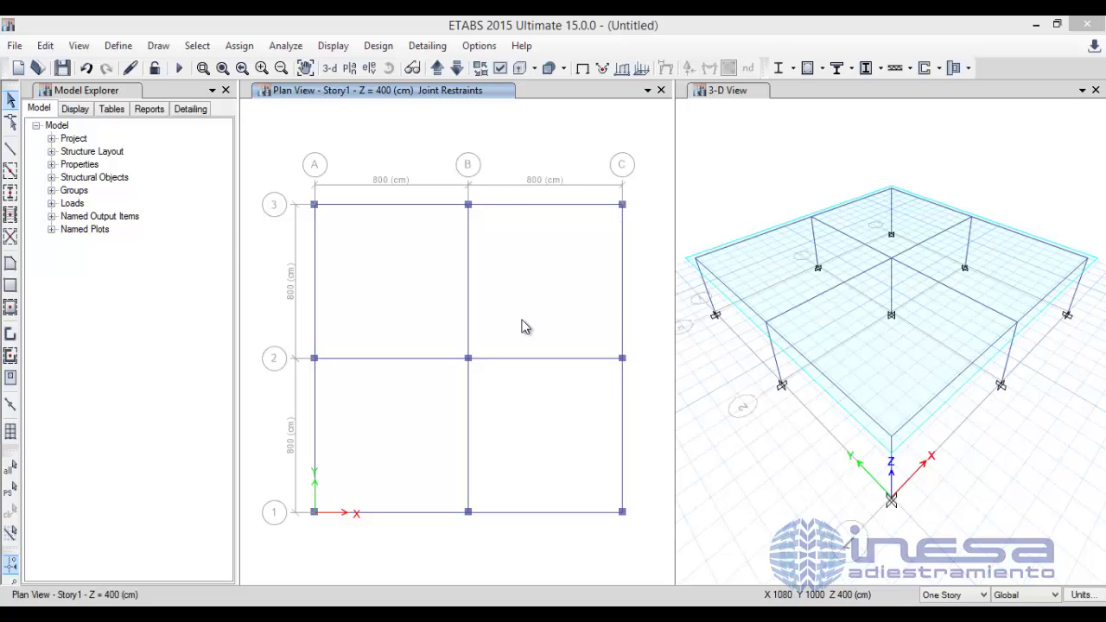
# Start a new slab section property and name it LOSA 1.
pyautogui.click(121, 47)
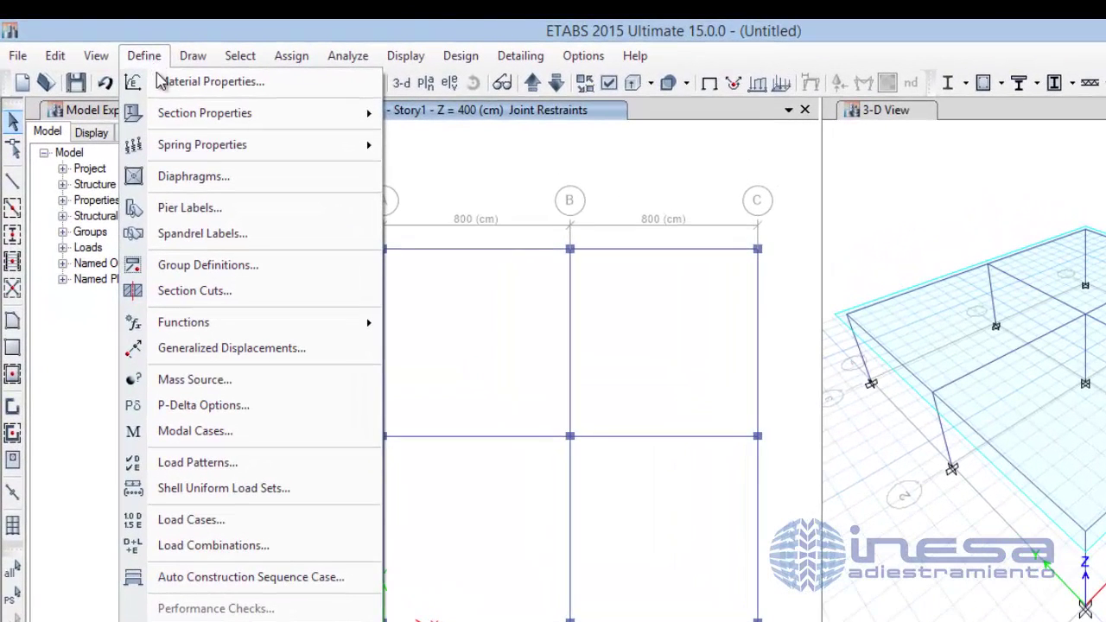
pyautogui.moveTo(176, 119)
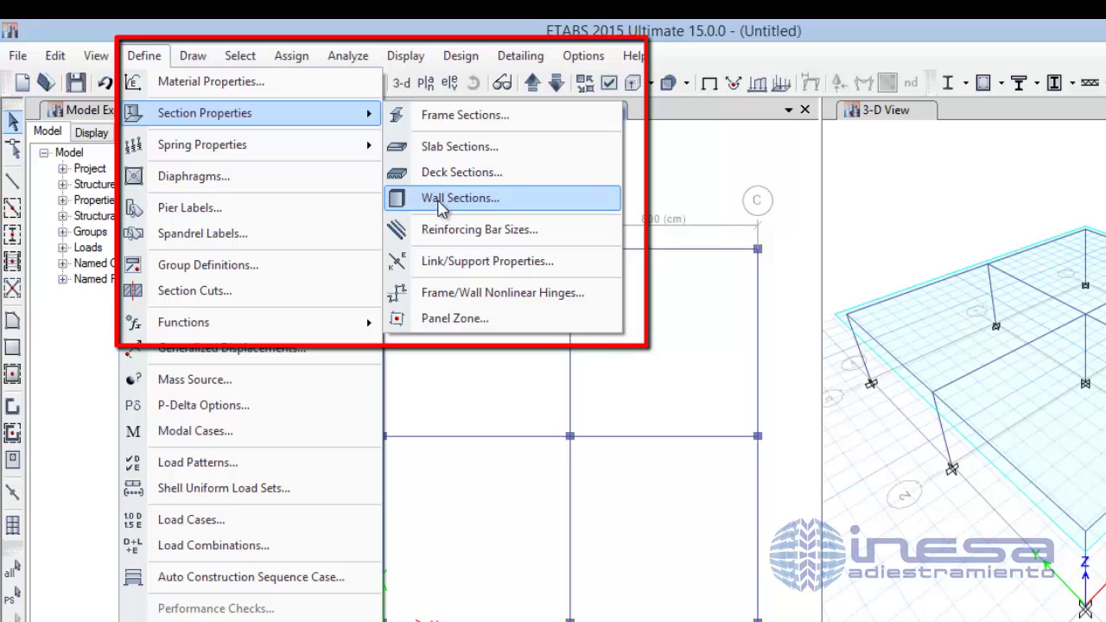
pyautogui.click(460, 154)
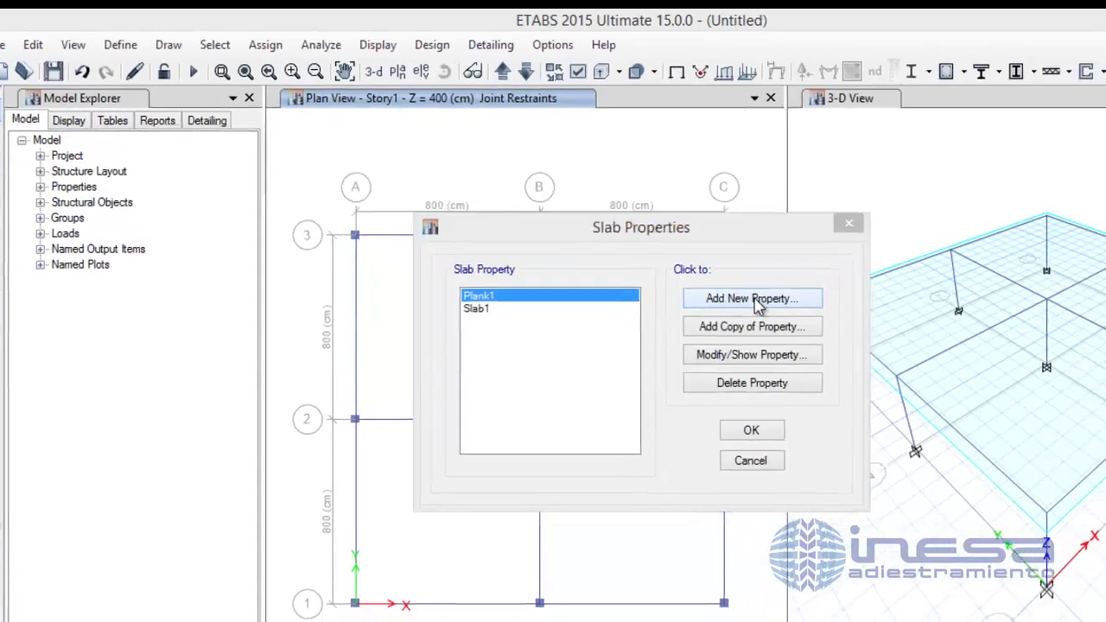
pyautogui.click(787, 314)
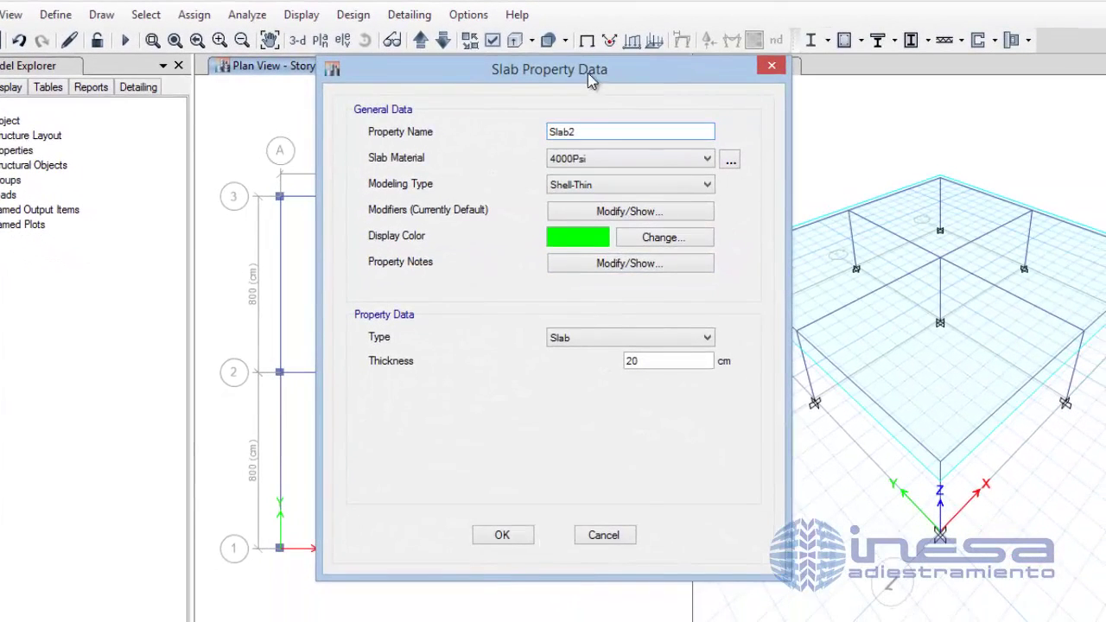
pyautogui.moveTo(553, 76); pyautogui.dragTo(520, 73)
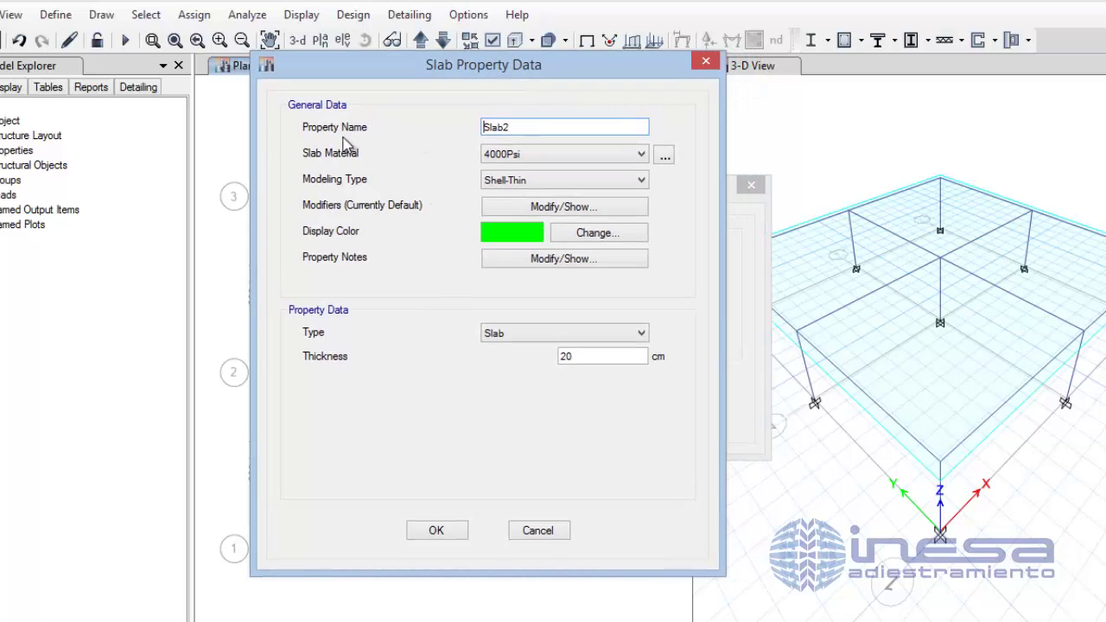
pyautogui.doubleClick(544, 127)
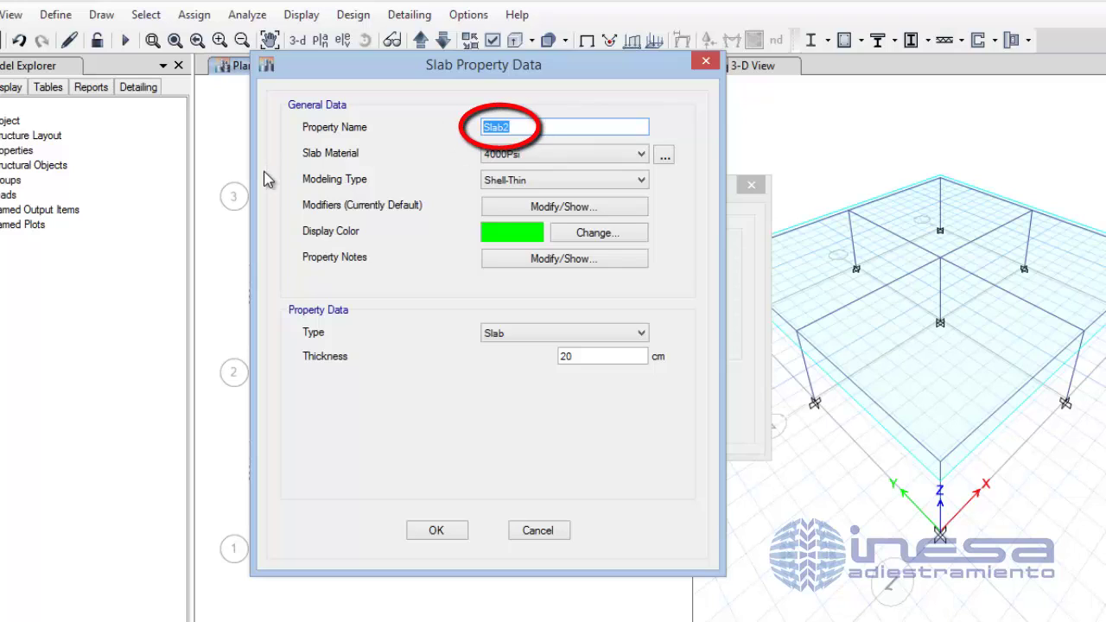
pyautogui.write('LOSA 1')
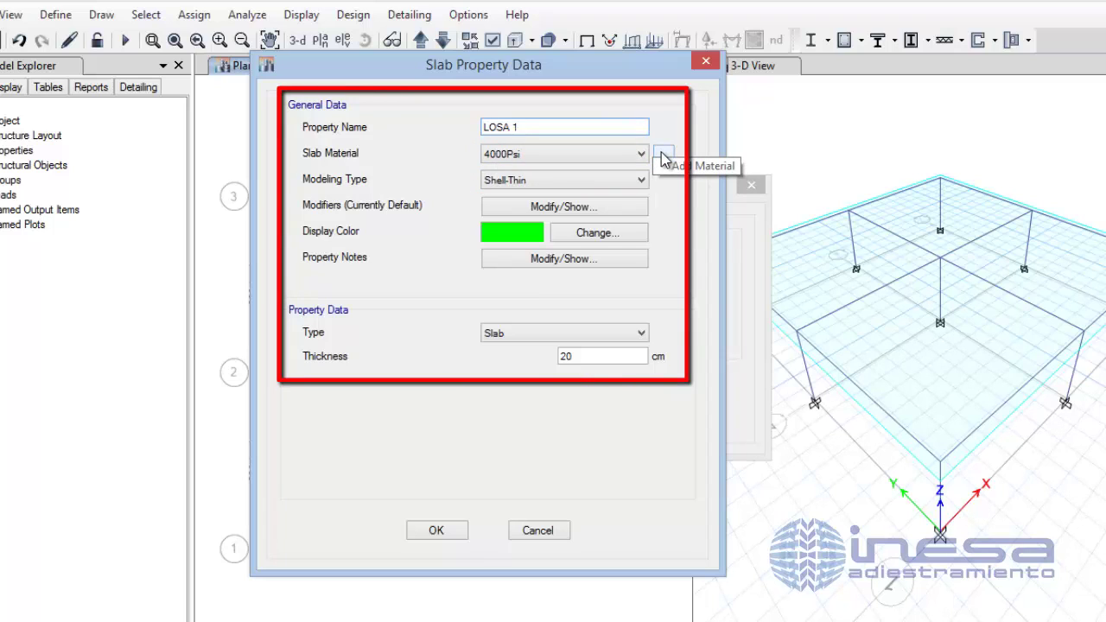
# Examine the Shell and Membrane element descriptions in the PDF manual for choosing the slab's modeling type, and return to ETABS.
pyautogui.click(639, 180)
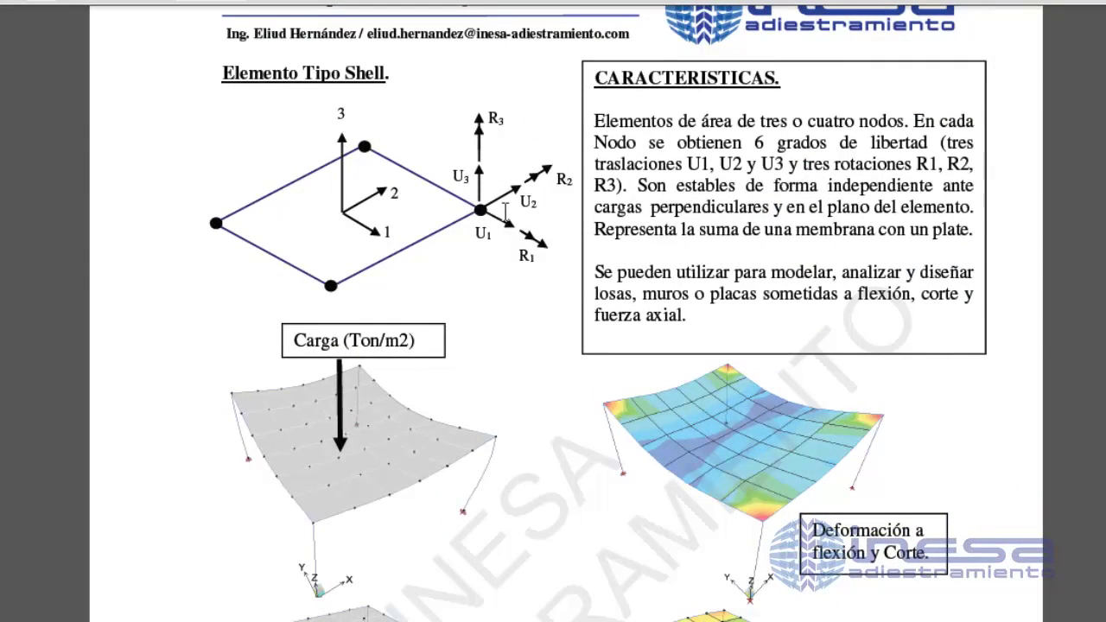
pyautogui.scroll(-3, 507, 254)
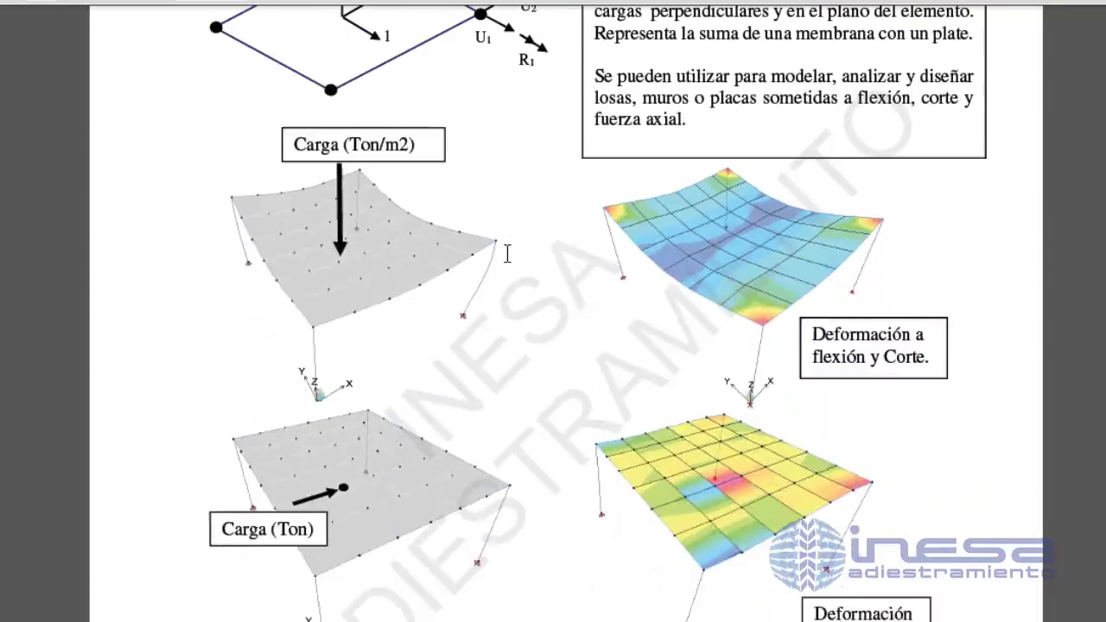
pyautogui.scroll(-2, 338, 138)
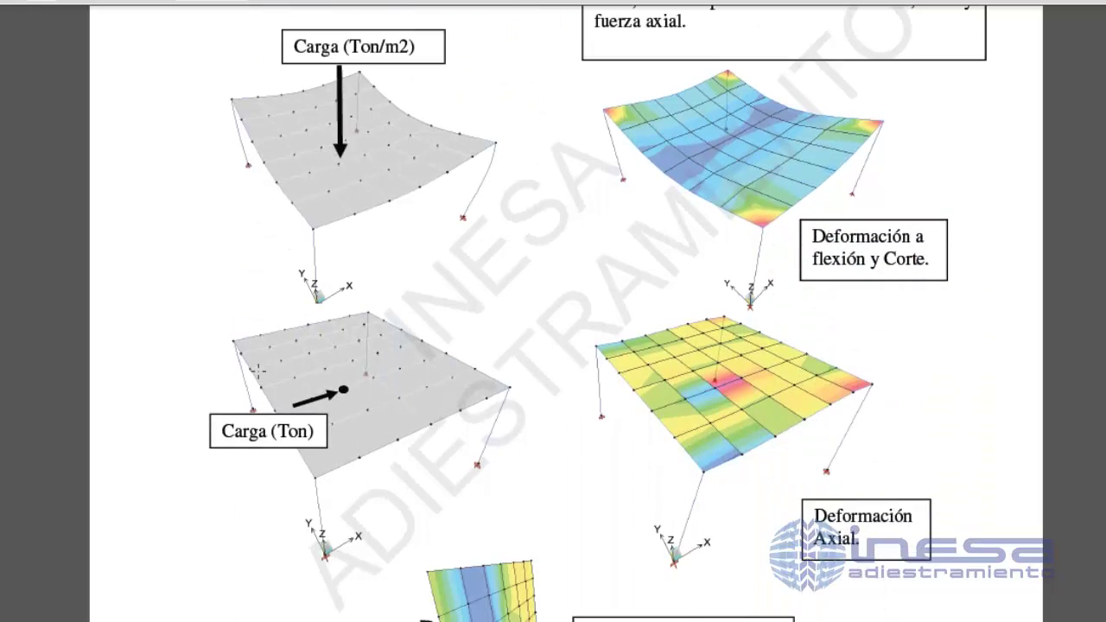
pyautogui.scroll(-3, 594, 338)
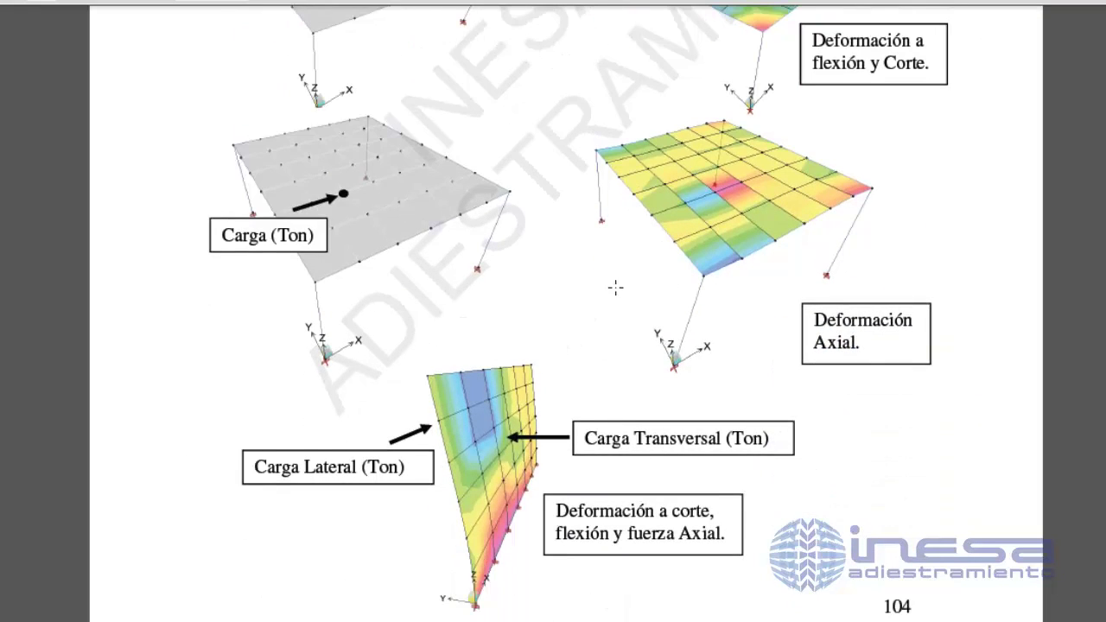
pyautogui.scroll(-1, 615, 288)
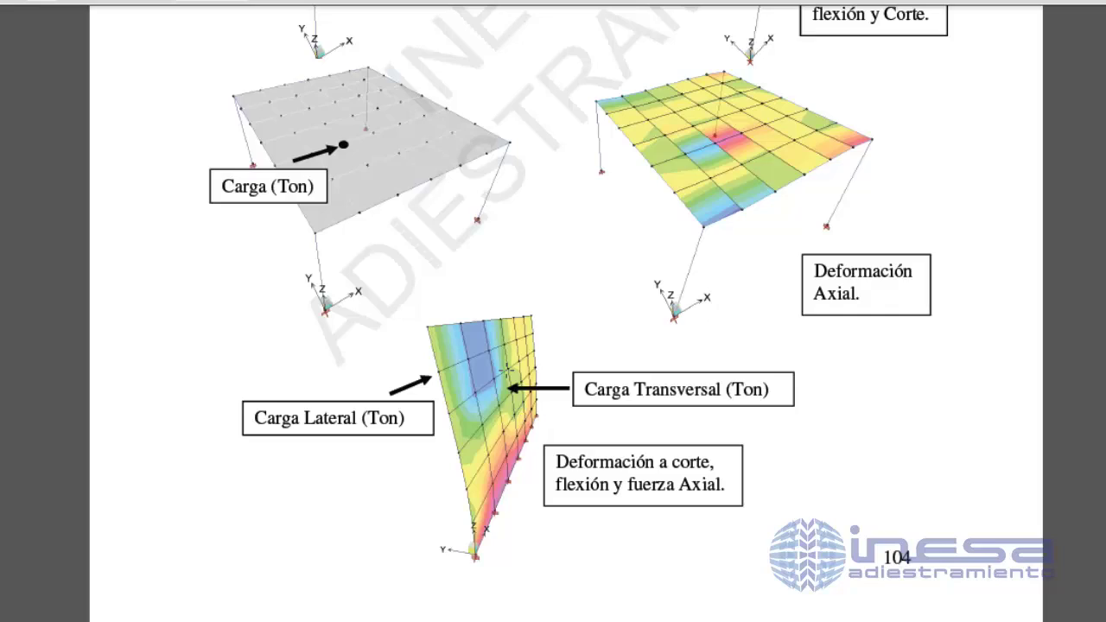
pyautogui.scroll(15, 602, 345)
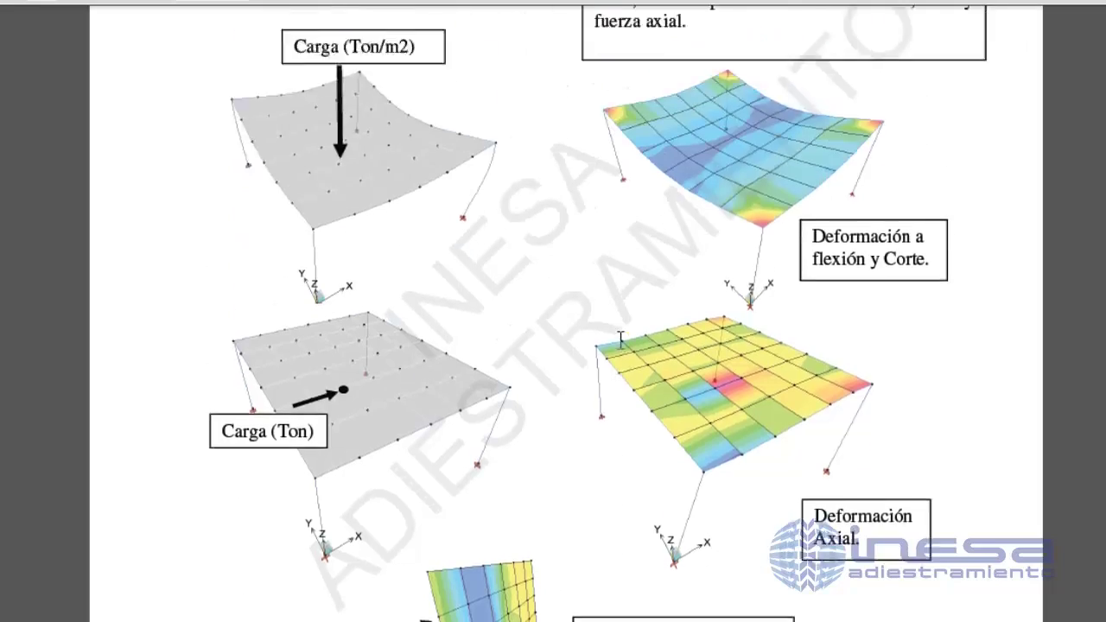
pyautogui.scroll(15, 622, 348)
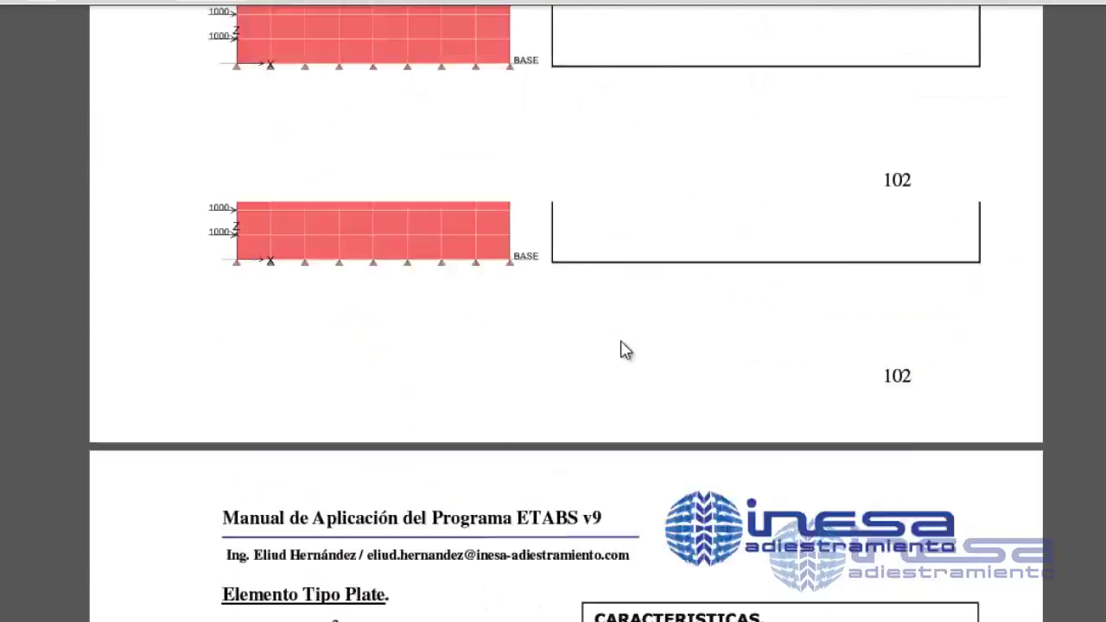
pyautogui.scroll(3, 619, 341)
pyautogui.scroll(-3, 619, 341)
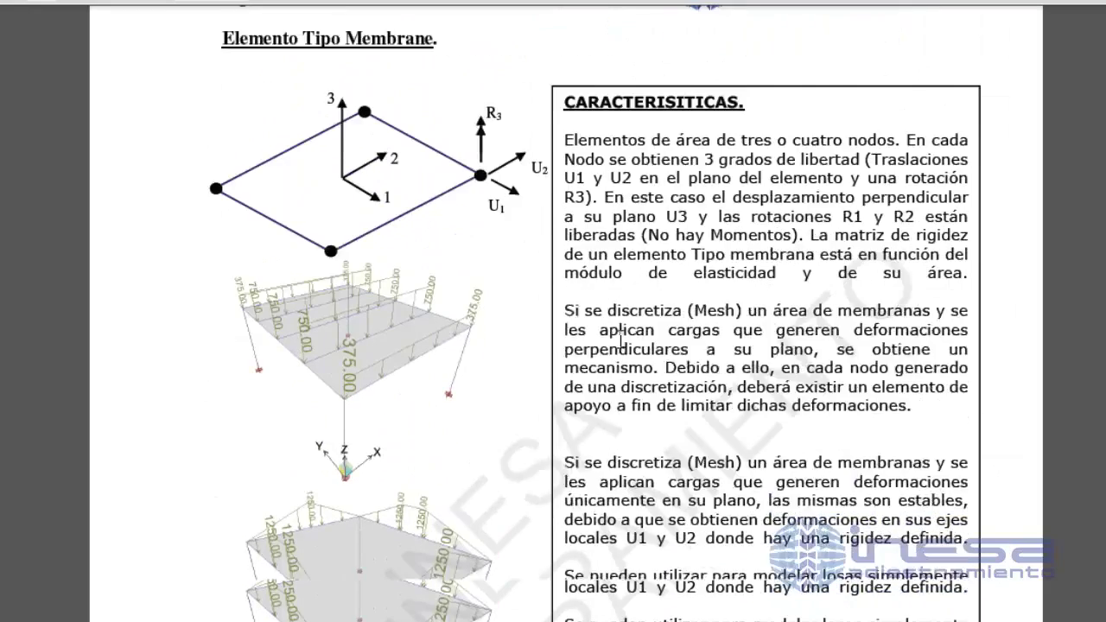
pyautogui.scroll(-5, 619, 341)
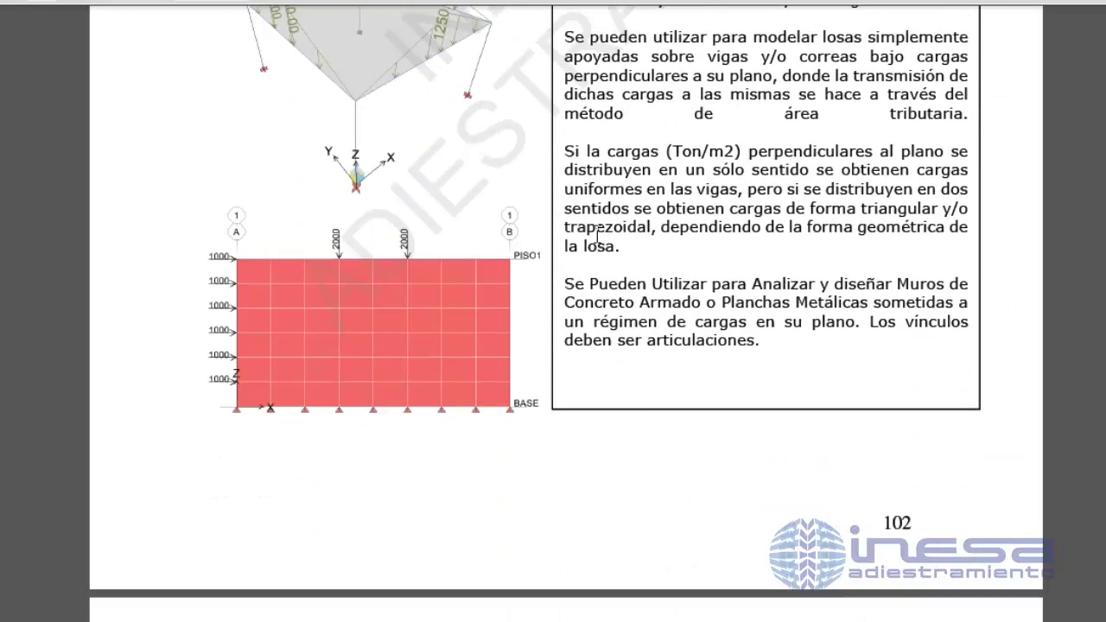
pyautogui.scroll(6, 361, 344)
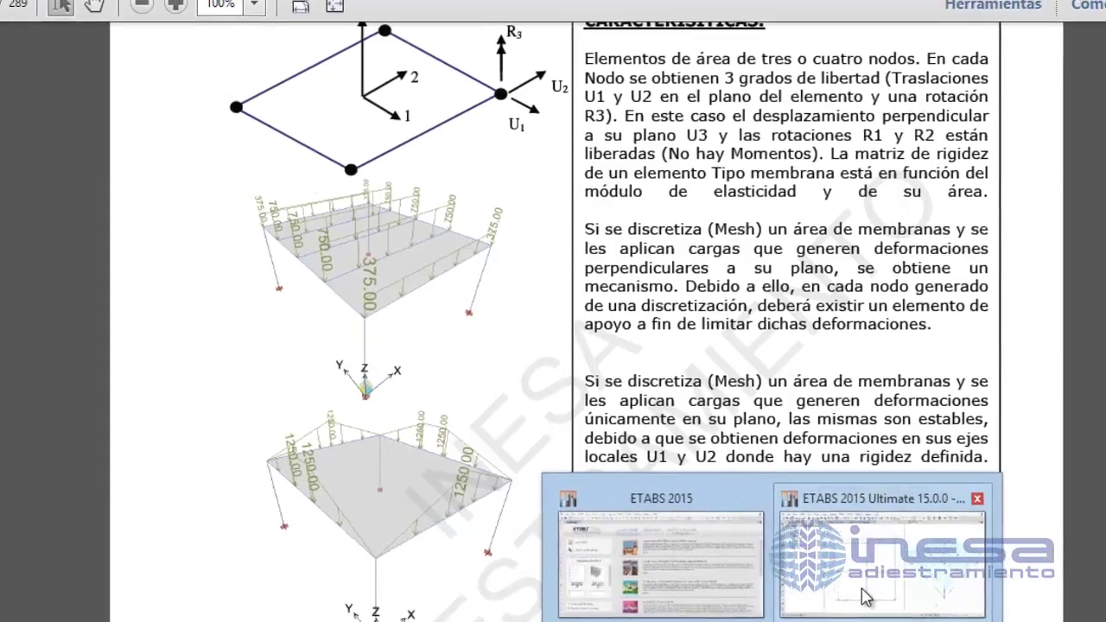
pyautogui.click(869, 543)
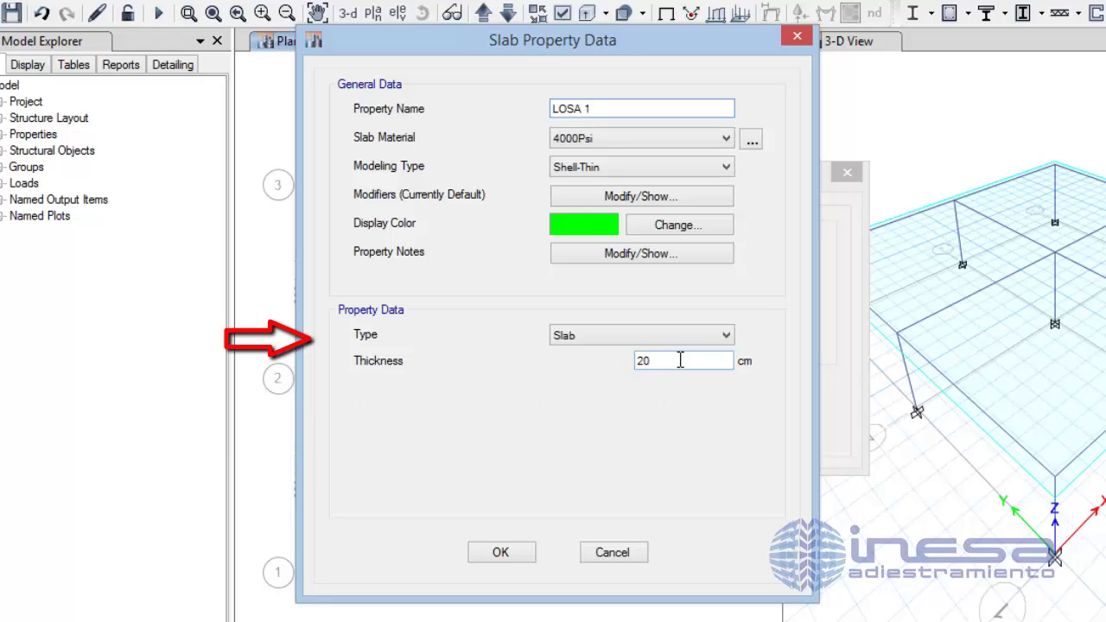
# Rename the new slab property LM20-SHELL-THIN and accept its definition.
pyautogui.moveTo(620, 108); pyautogui.dragTo(498, 128)
pyautogui.write('LM2')
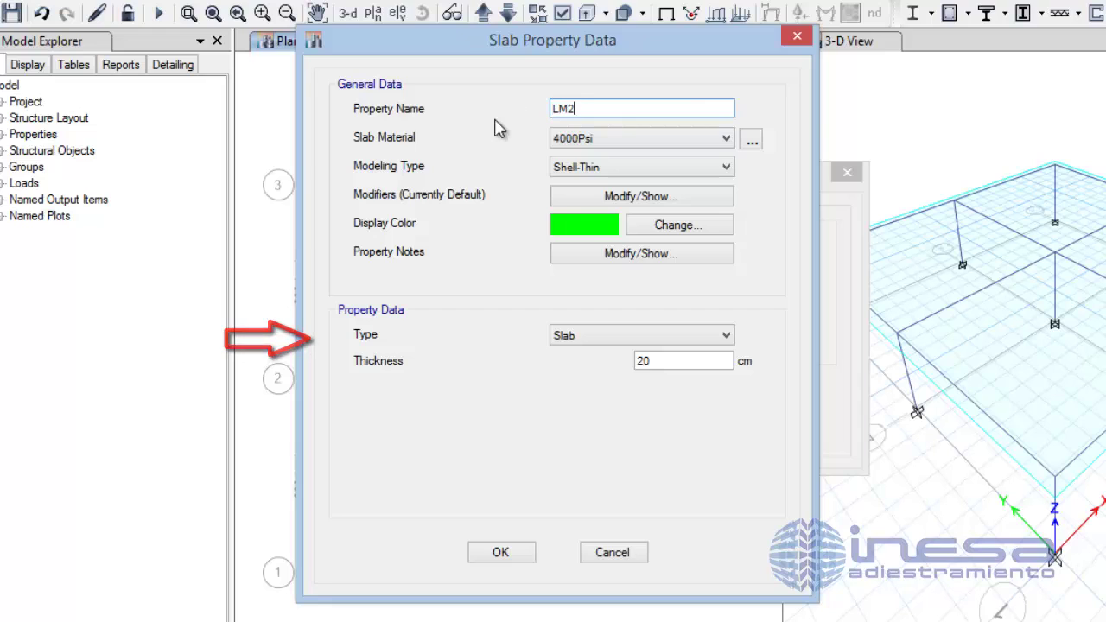
pyautogui.write('0-SH')
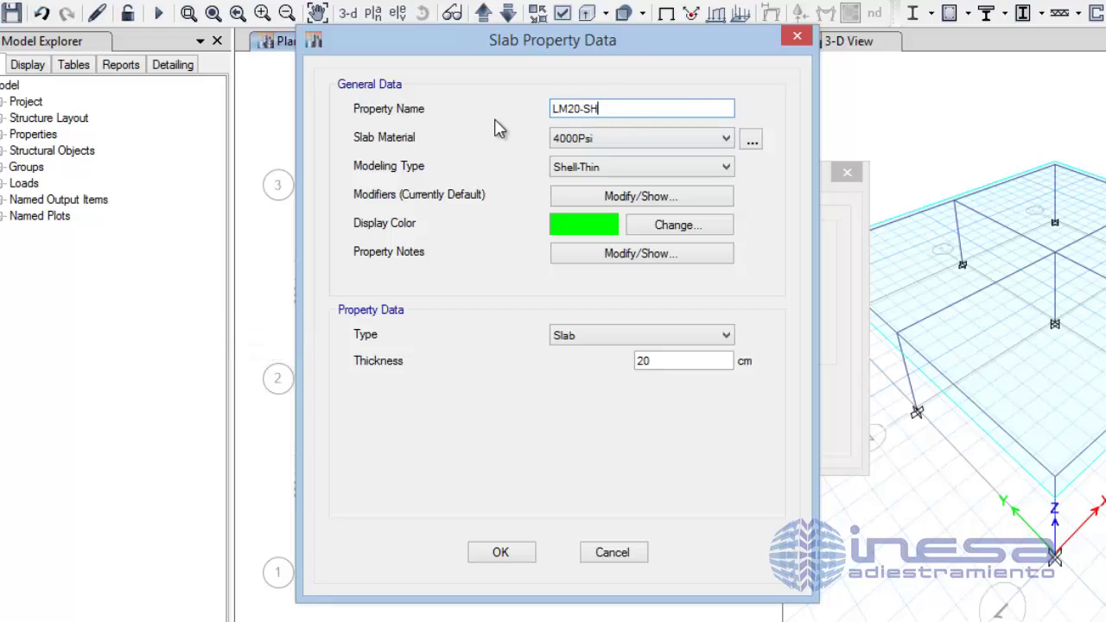
pyautogui.write('ELL-THIN')
pyautogui.click(501, 553)
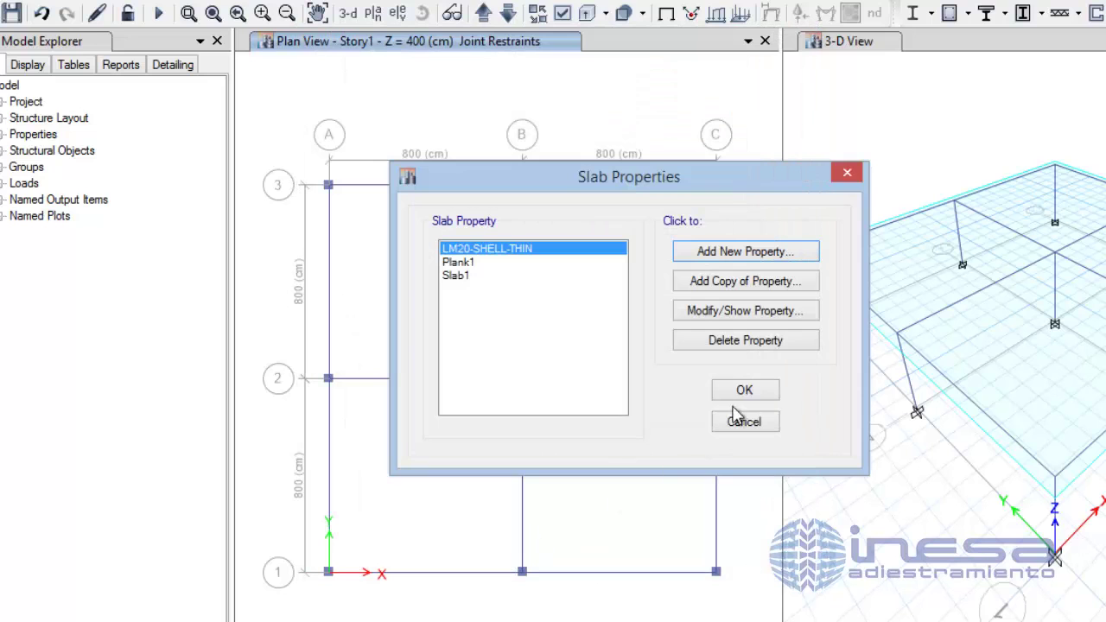
# Add a copy of the LM20-SHELL-THIN slab property, with type Drop and a thickness of 40 cm.
pyautogui.click(751, 289)
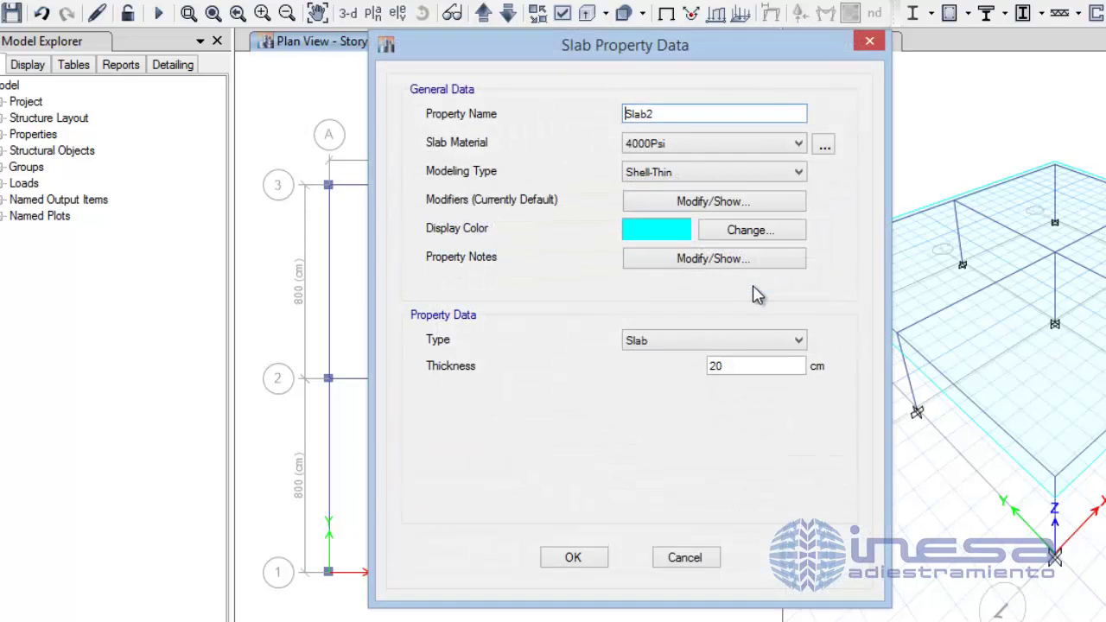
pyautogui.click(678, 114)
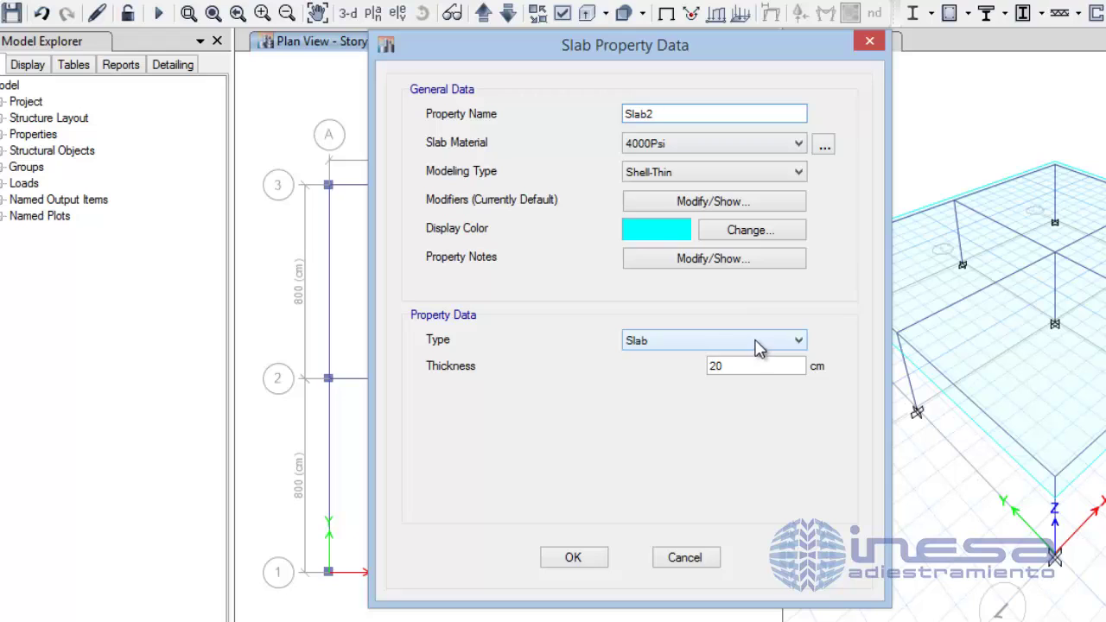
pyautogui.click(757, 347)
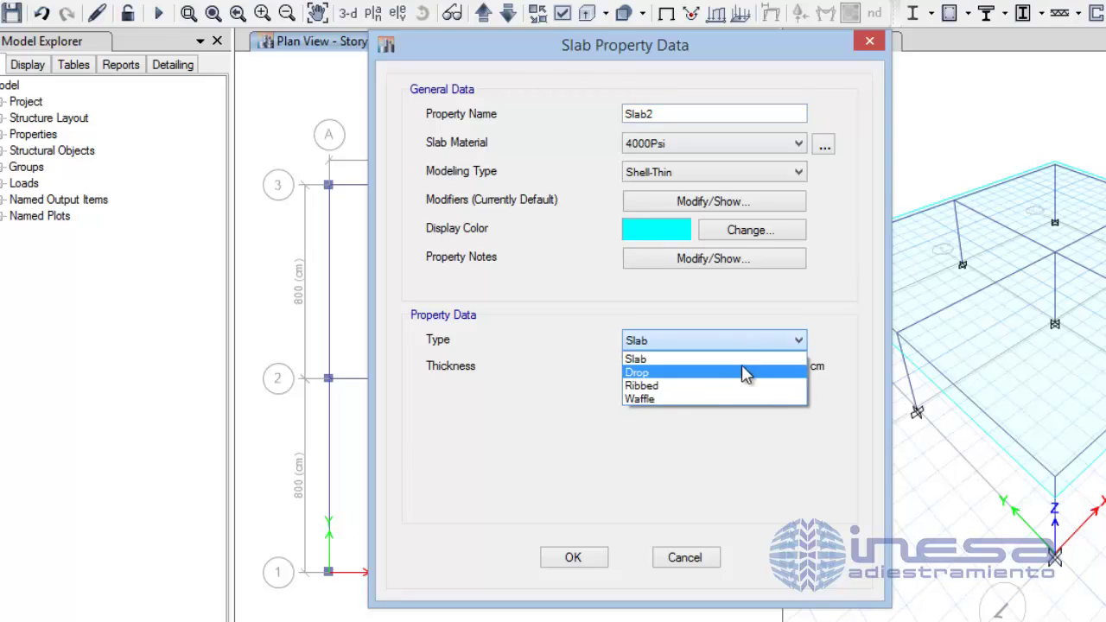
pyautogui.click(743, 372)
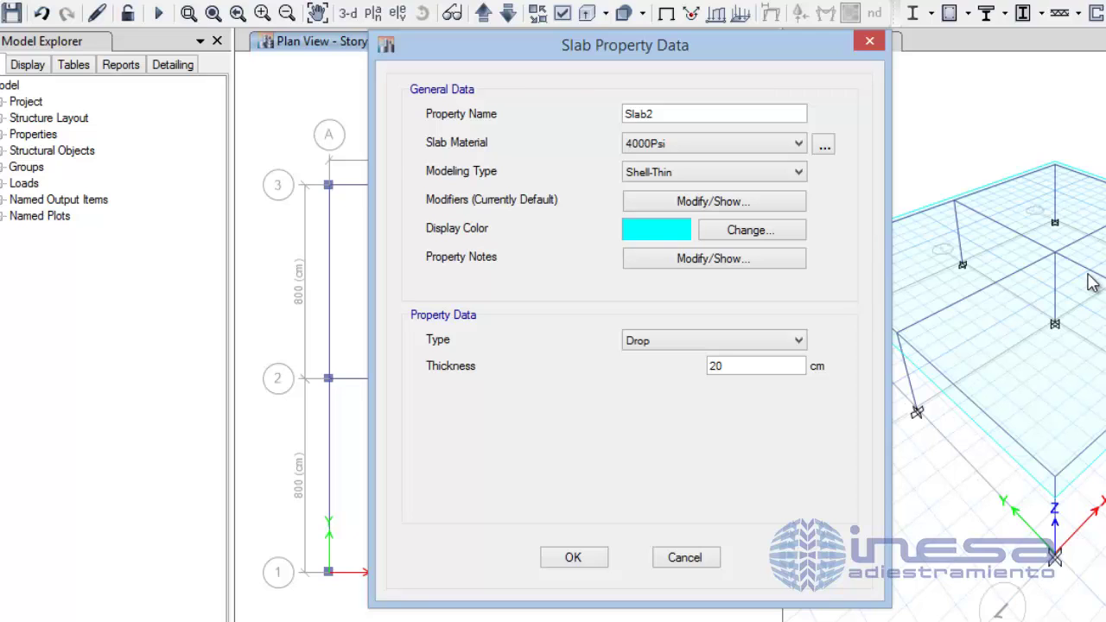
pyautogui.click(749, 365)
pyautogui.moveTo(749, 364); pyautogui.dragTo(691, 364)
pyautogui.write('40')
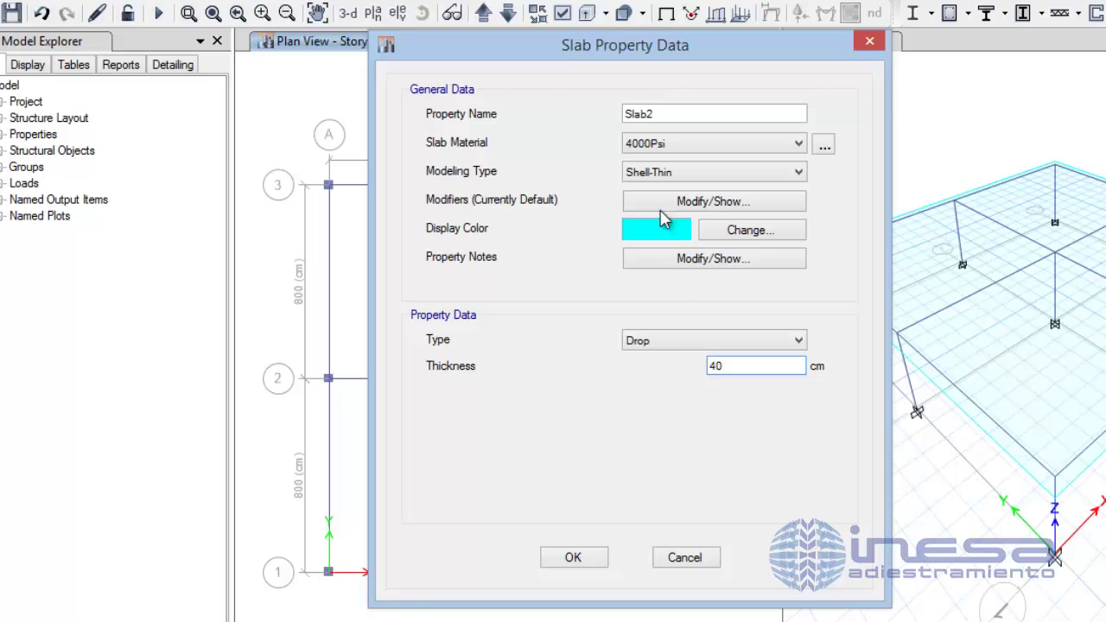
# Name the drop property DROP40-SHELL-THICK, set its modeling type to Shell-Thick, and accept the definition.
pyautogui.moveTo(654, 112); pyautogui.dragTo(573, 117)
pyautogui.write('DROP')
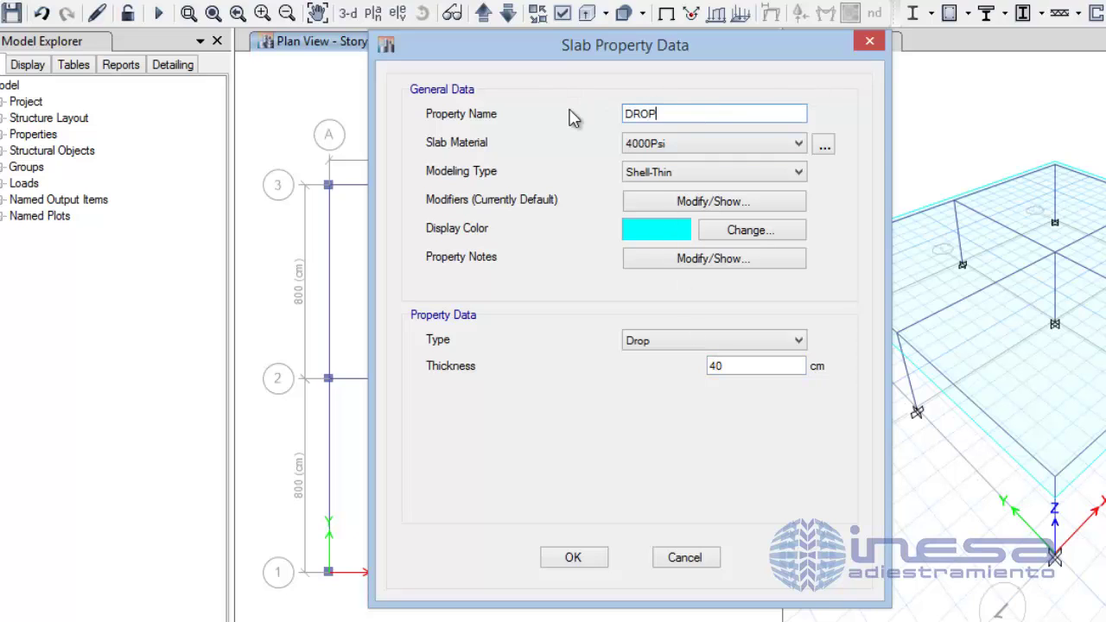
pyautogui.write('40-SHELL')
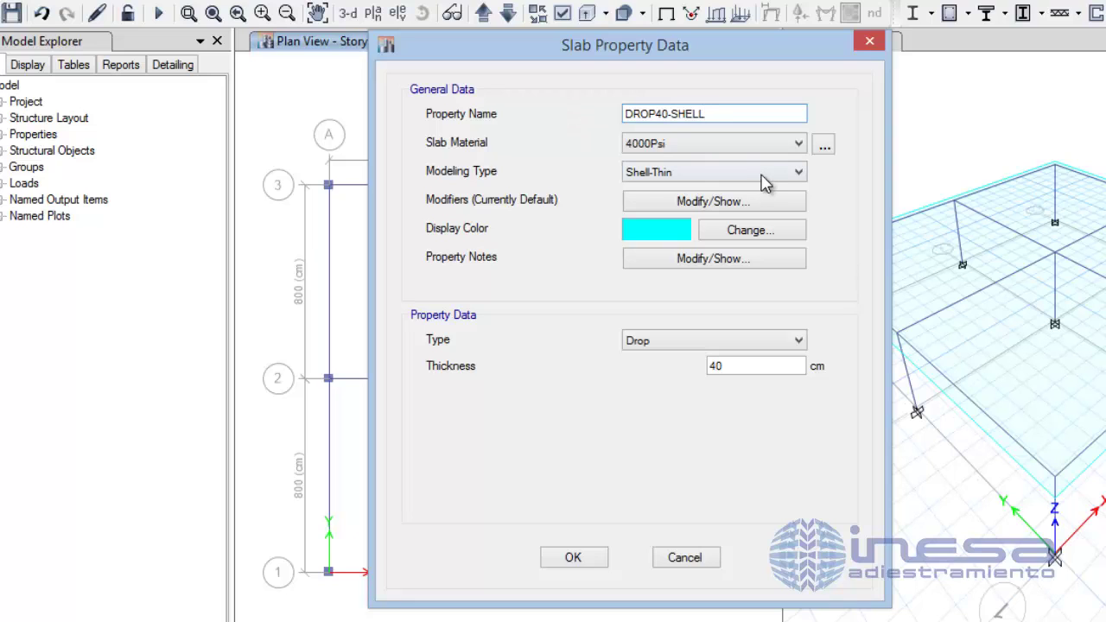
pyautogui.click(765, 178)
pyautogui.click(705, 205)
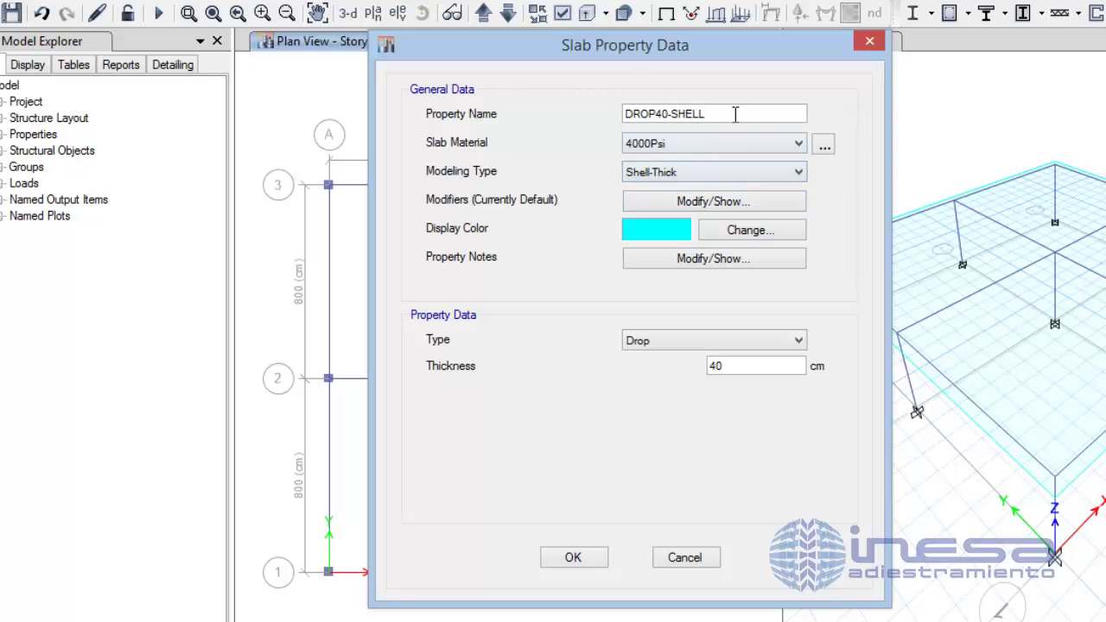
pyautogui.click(736, 113)
pyautogui.write('T')
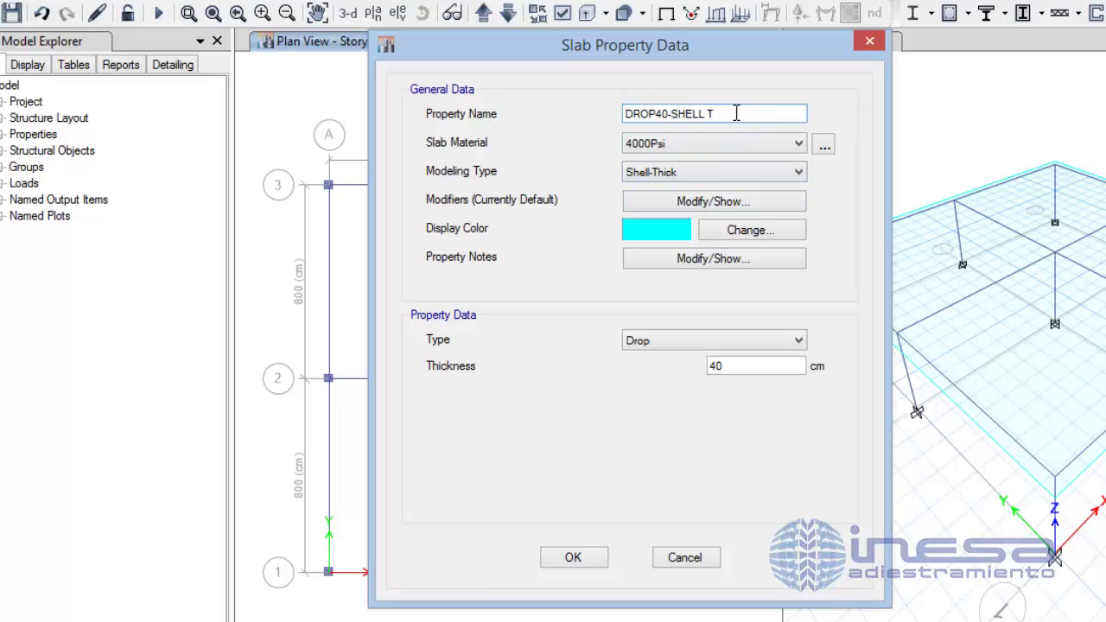
pyautogui.press('BackSpace')
pyautogui.press('BackSpace')
pyautogui.write('-THICK')
pyautogui.click(573, 557)
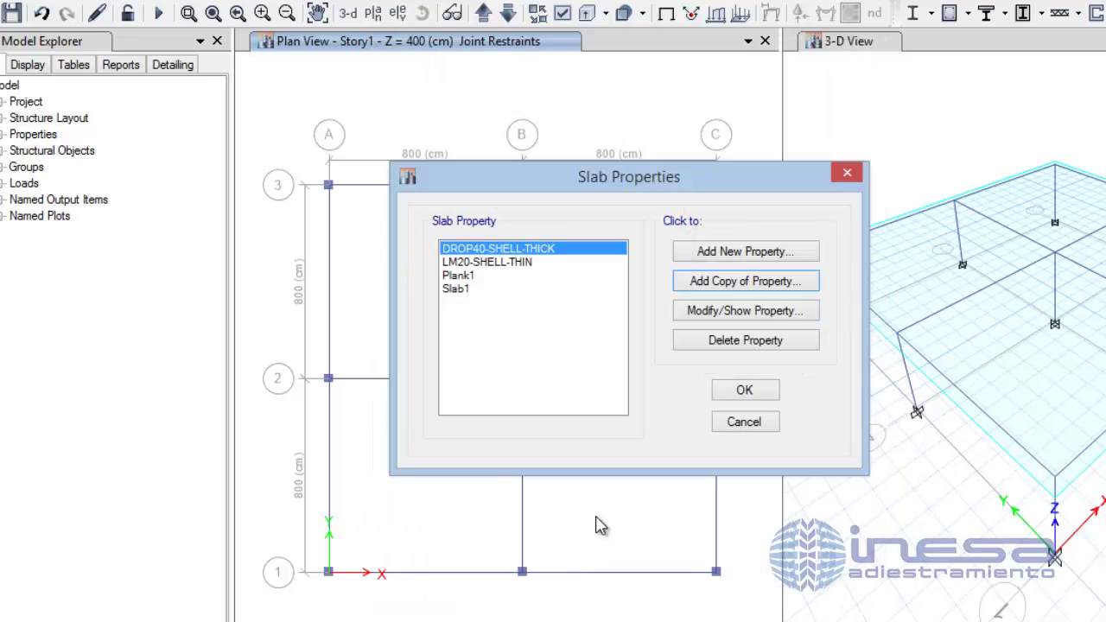
# Add another copy of the LM20-SHELL-THIN slab property and set its type to Ribbed.
pyautogui.click(524, 266)
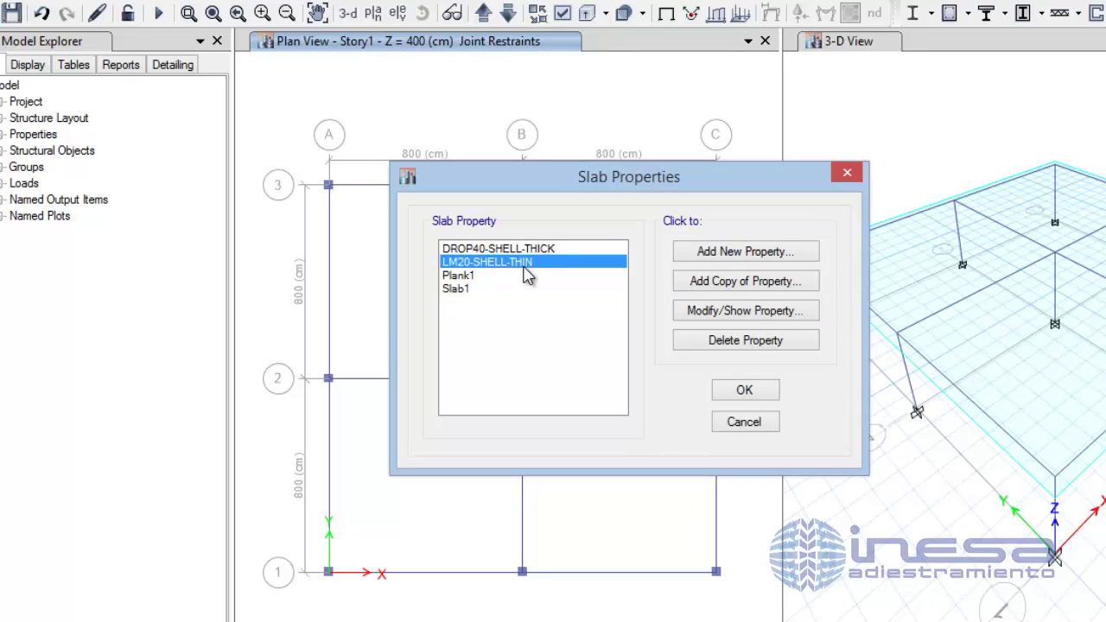
pyautogui.click(730, 281)
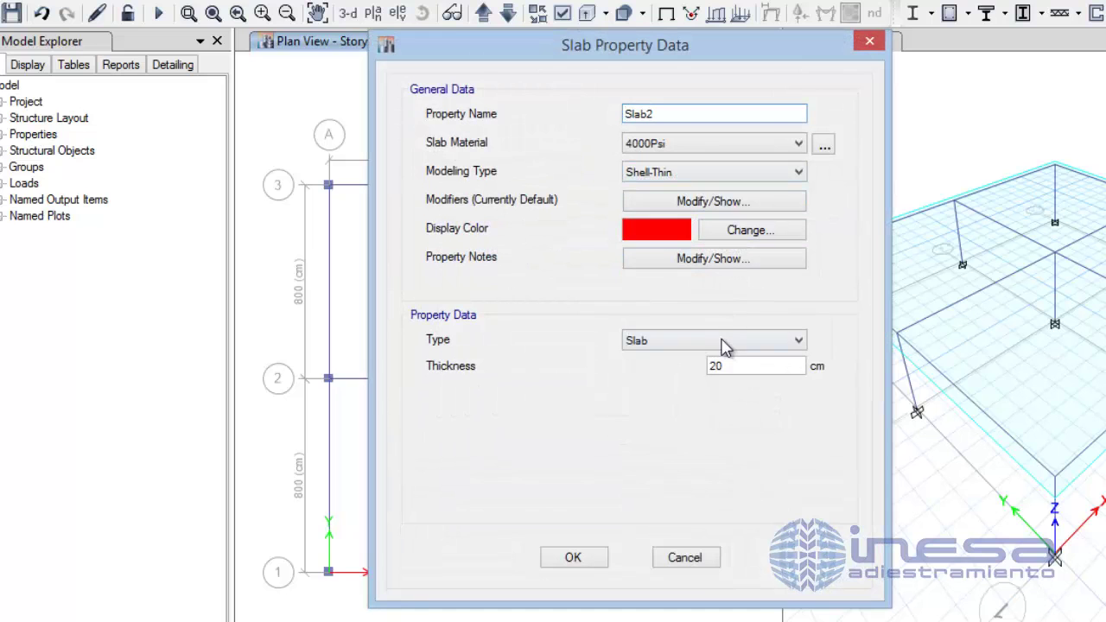
pyautogui.click(722, 346)
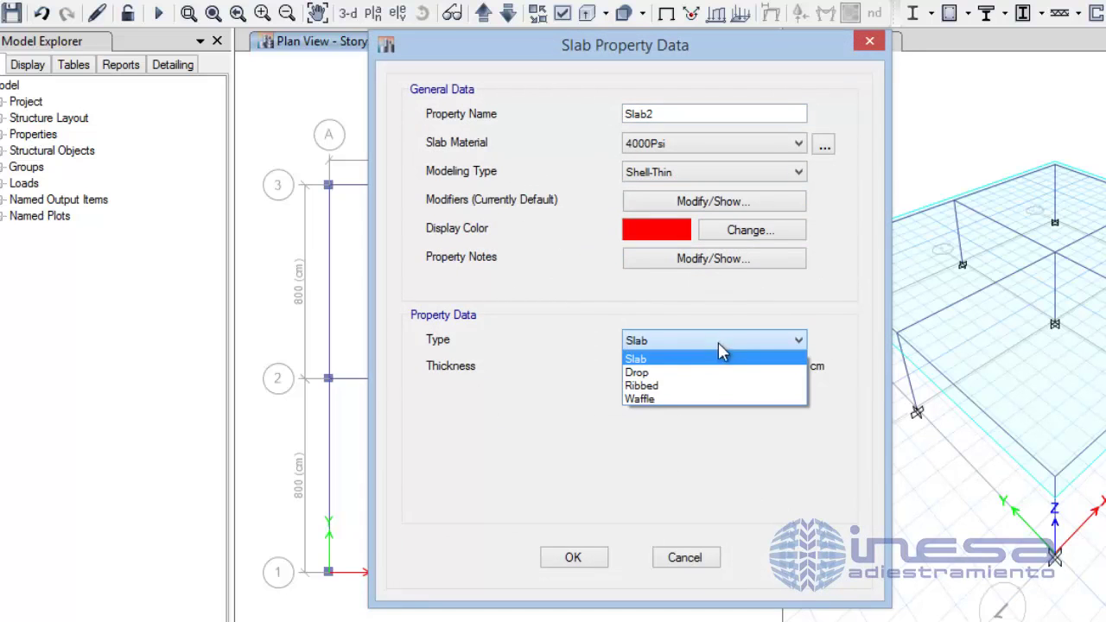
pyautogui.click(677, 386)
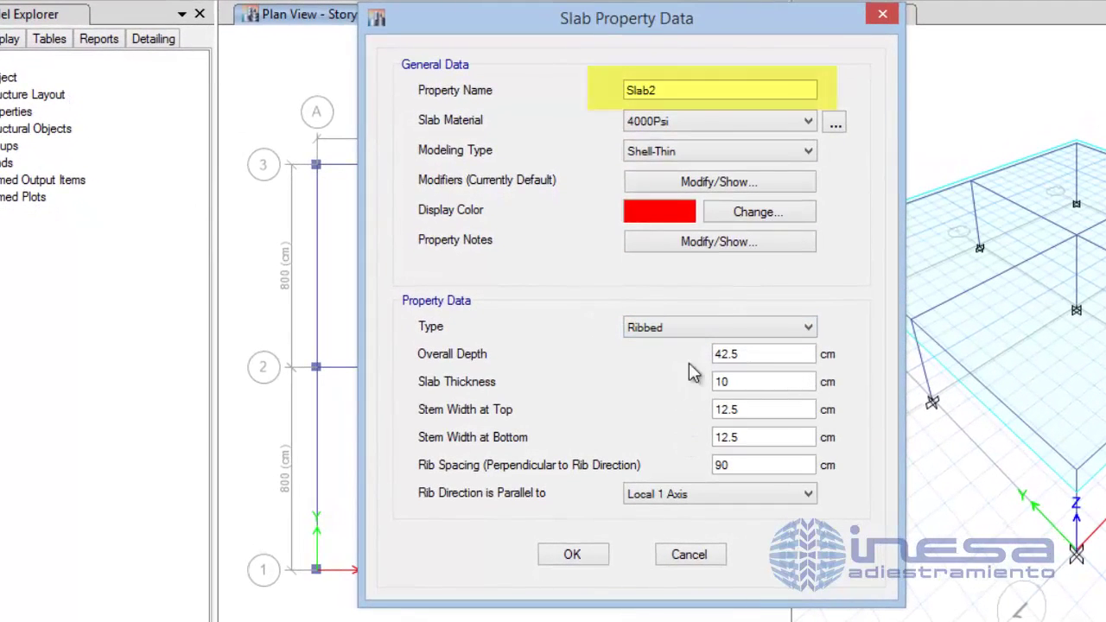
# Name the ribbed slab property LN30-SHELL-THIN and set its modeling type to Shell-Thick.
pyautogui.doubleClick(694, 86)
pyautogui.write('LN')
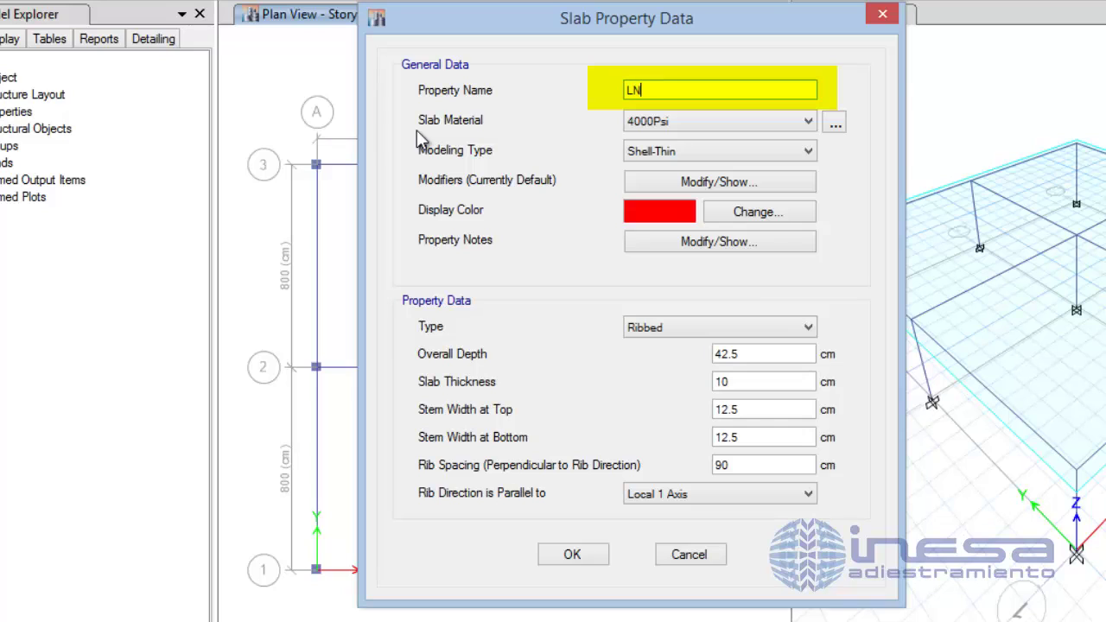
pyautogui.write('30-SHELL-')
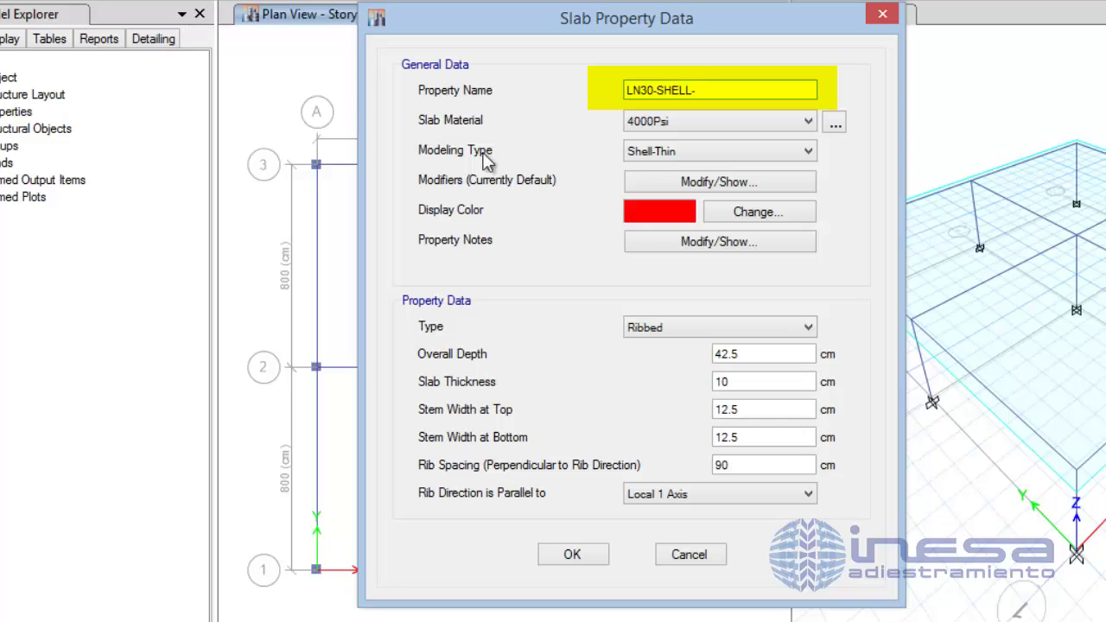
pyautogui.click(737, 150)
pyautogui.click(725, 184)
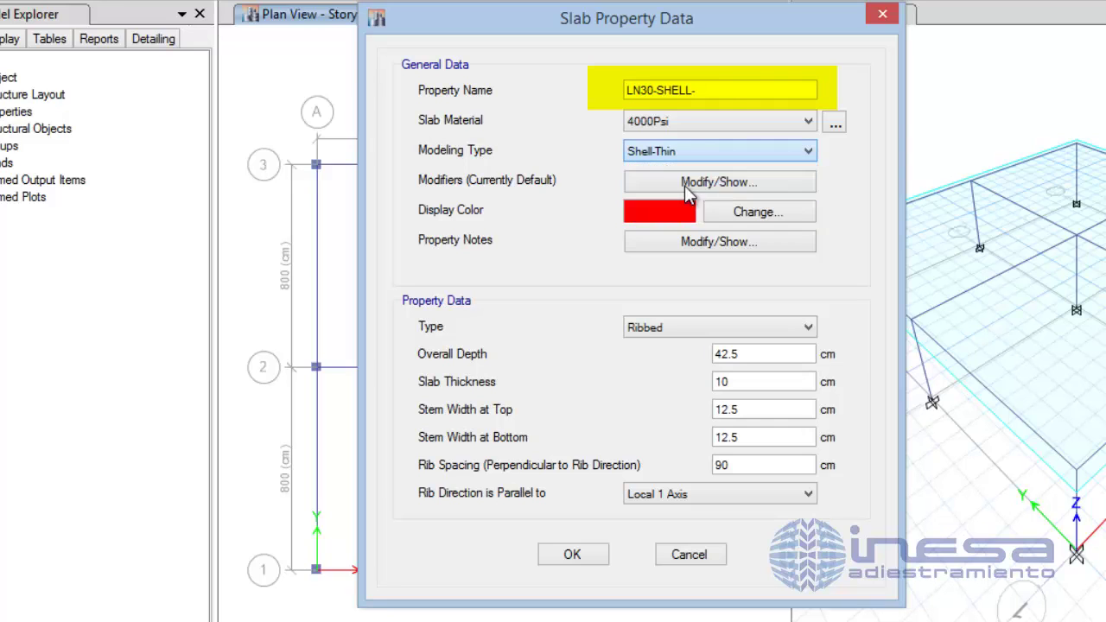
pyautogui.click(716, 91)
pyautogui.write('-THI')
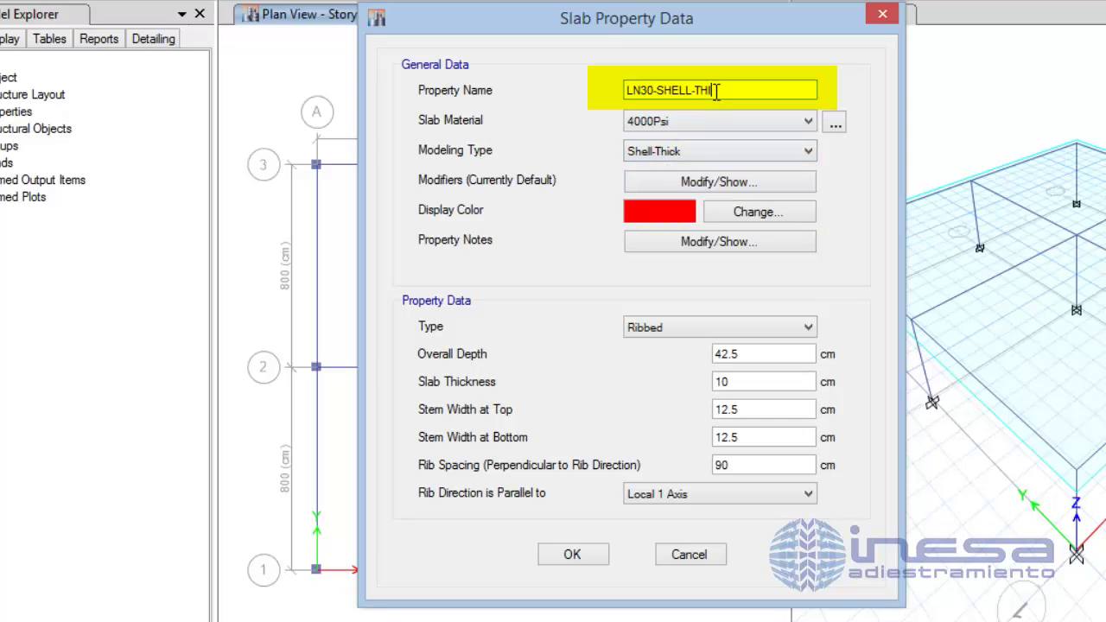
pyautogui.write('CK')
pyautogui.press('BackSpace')
pyautogui.press('BackSpace')
pyautogui.write('N')
# Set the ribbed slab's overall depth to 30 cm and its slab thickness to 5 cm.
pyautogui.doubleClick(765, 355)
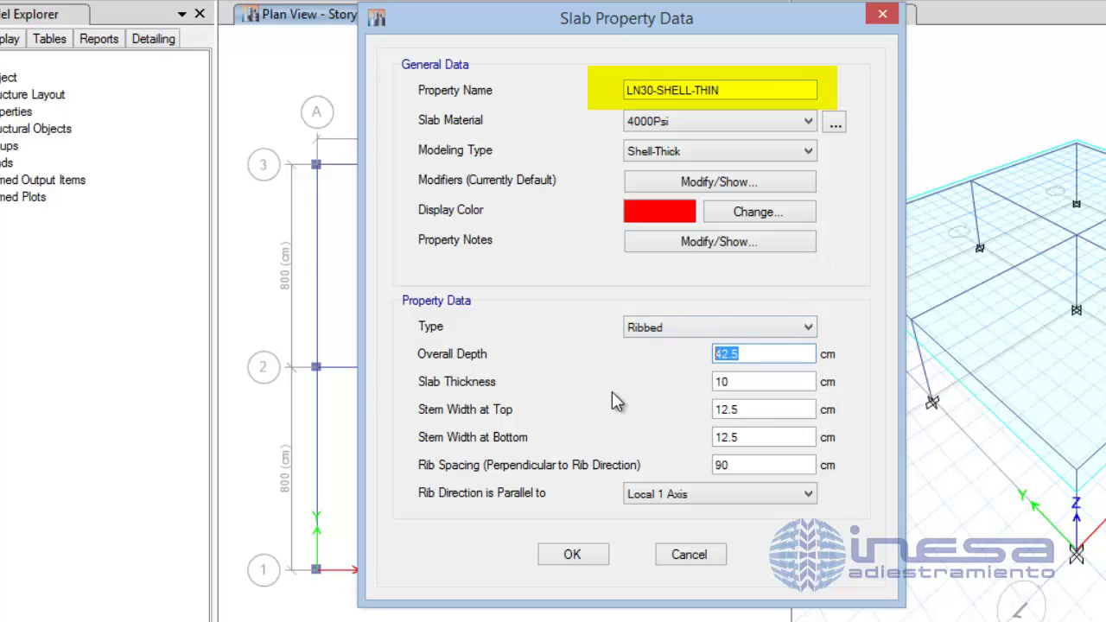
pyautogui.write('30')
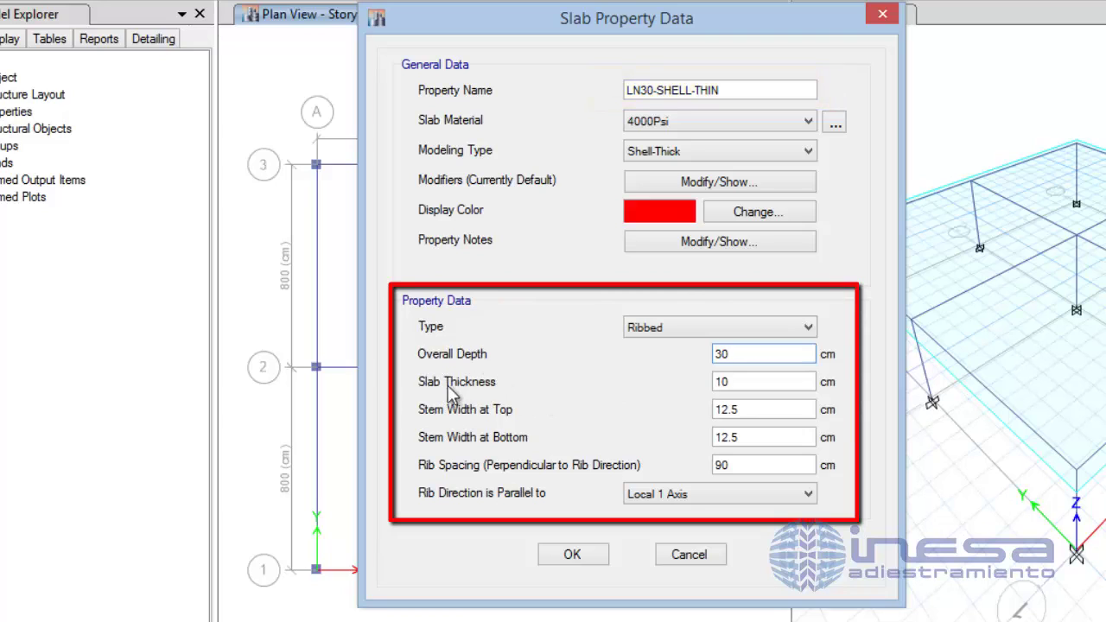
pyautogui.doubleClick(743, 381)
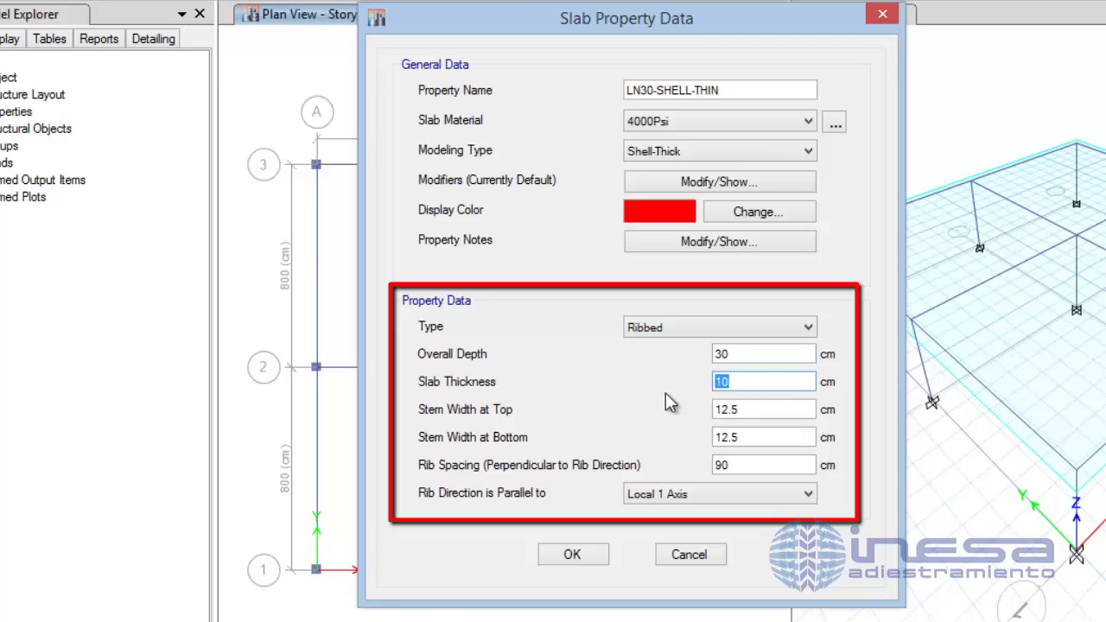
pyautogui.write('5')
# Set both rib stem widths to 10 cm and the rib spacing to 50 cm, with ribs parallel to Local 1 Axis.
pyautogui.moveTo(771, 409); pyautogui.dragTo(710, 425)
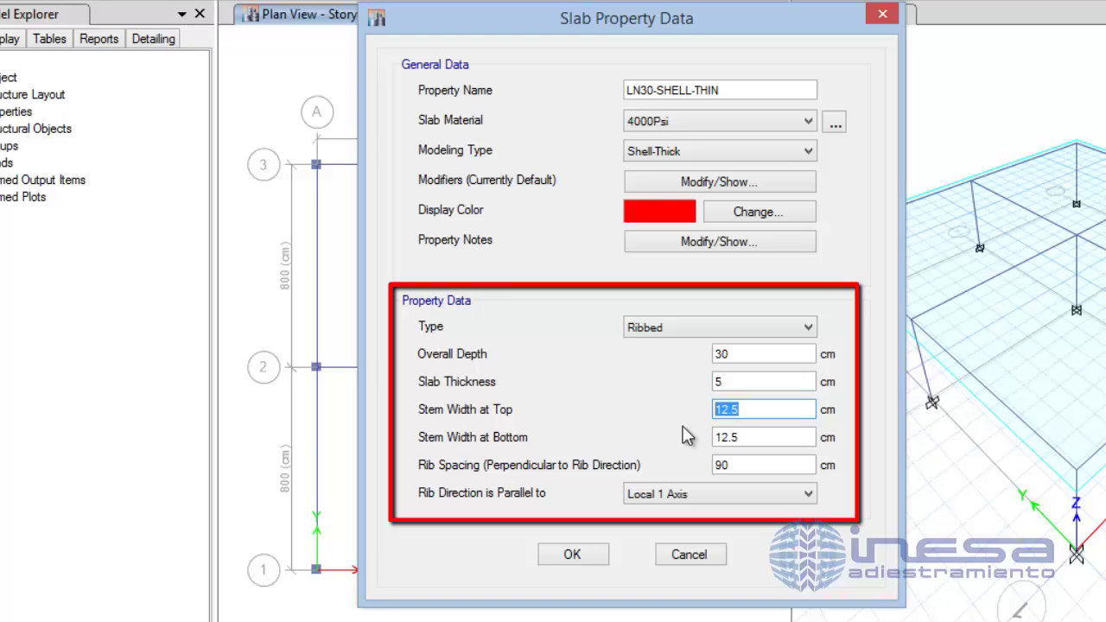
pyautogui.write('10')
pyautogui.press('Tab')
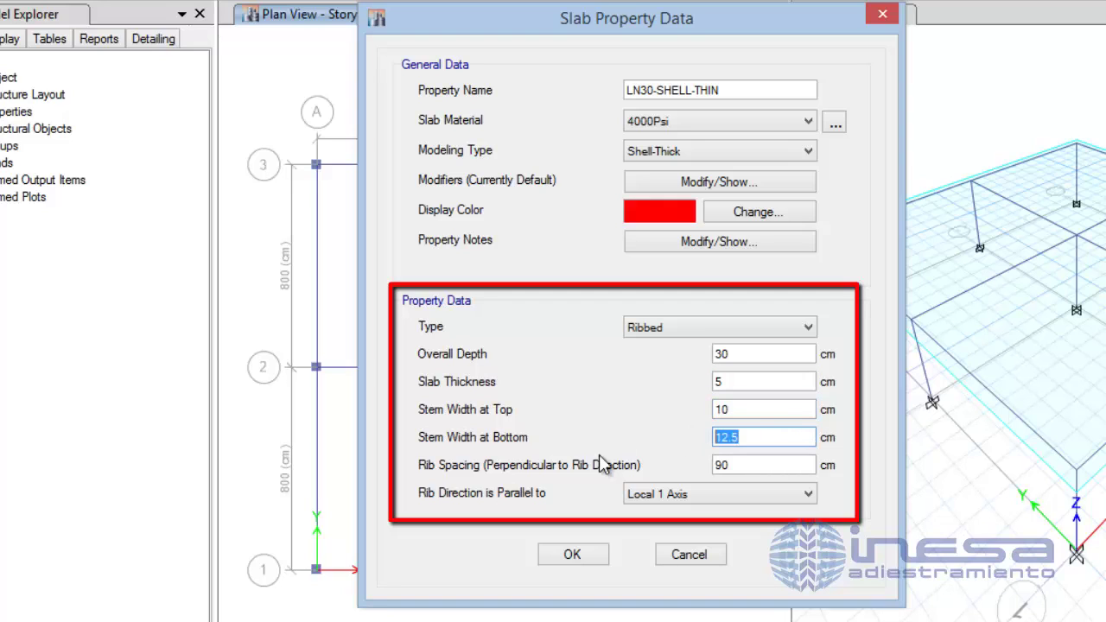
pyautogui.write('10')
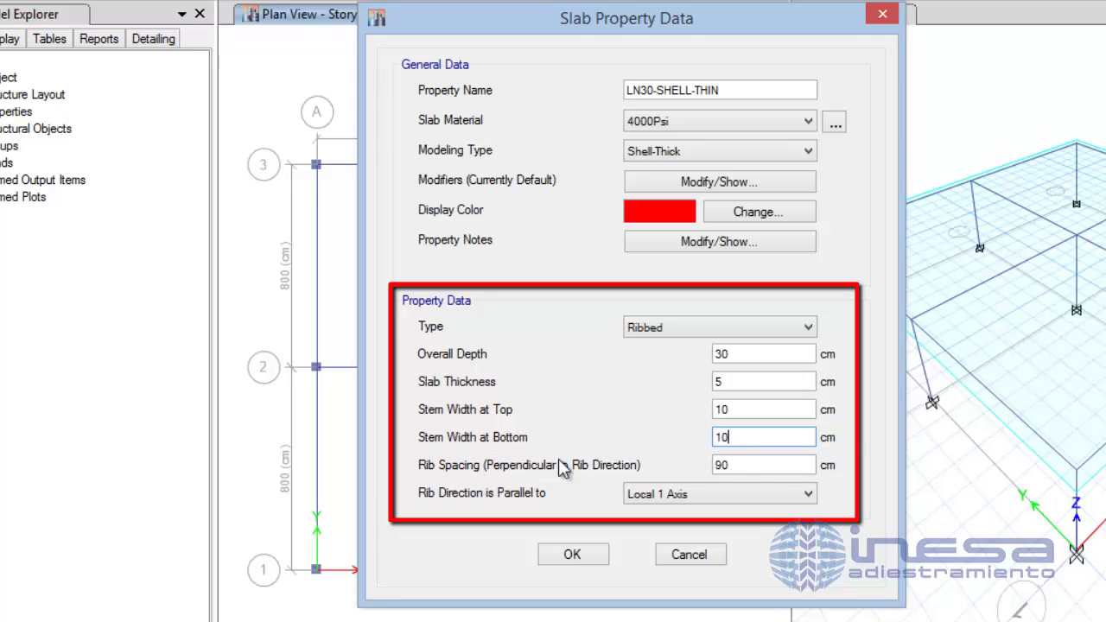
pyautogui.doubleClick(741, 463)
pyautogui.write('50')
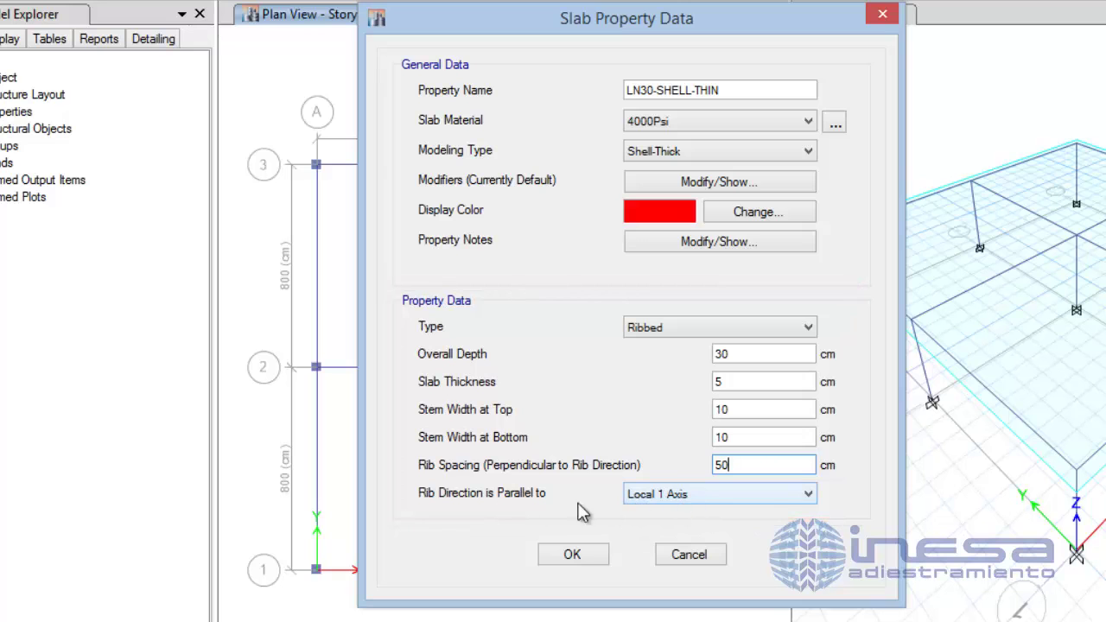
pyautogui.click(761, 496)
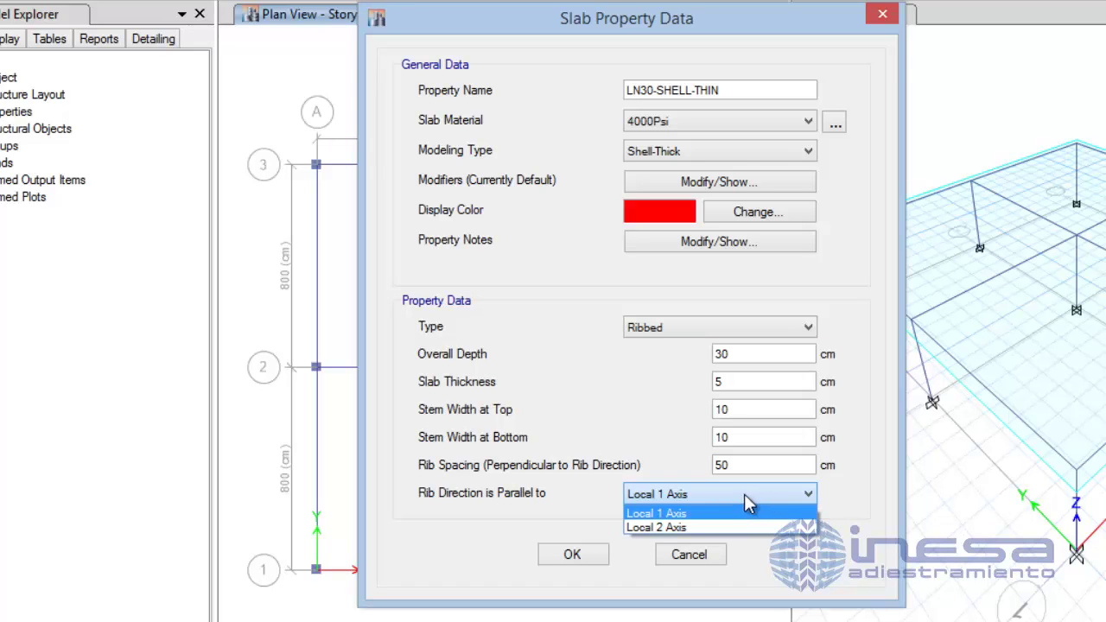
pyautogui.click(744, 494)
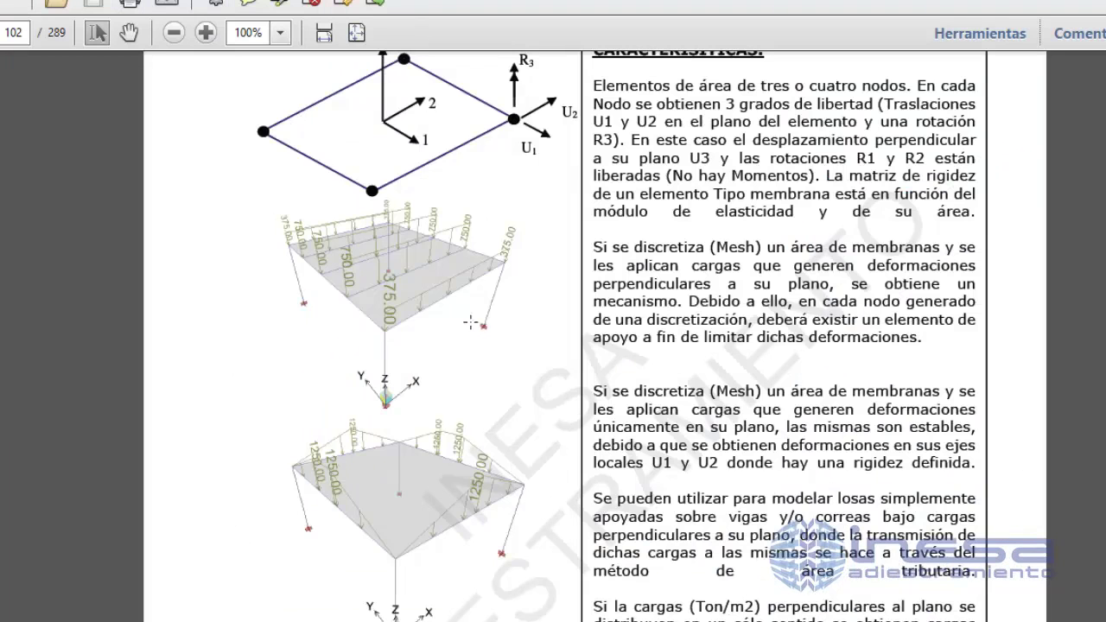
# Consult the local axes diagram of the Membrane element in the PDF manual, and accept the ribbed slab definition in ETABS.
pyautogui.scroll(4, 471, 322)
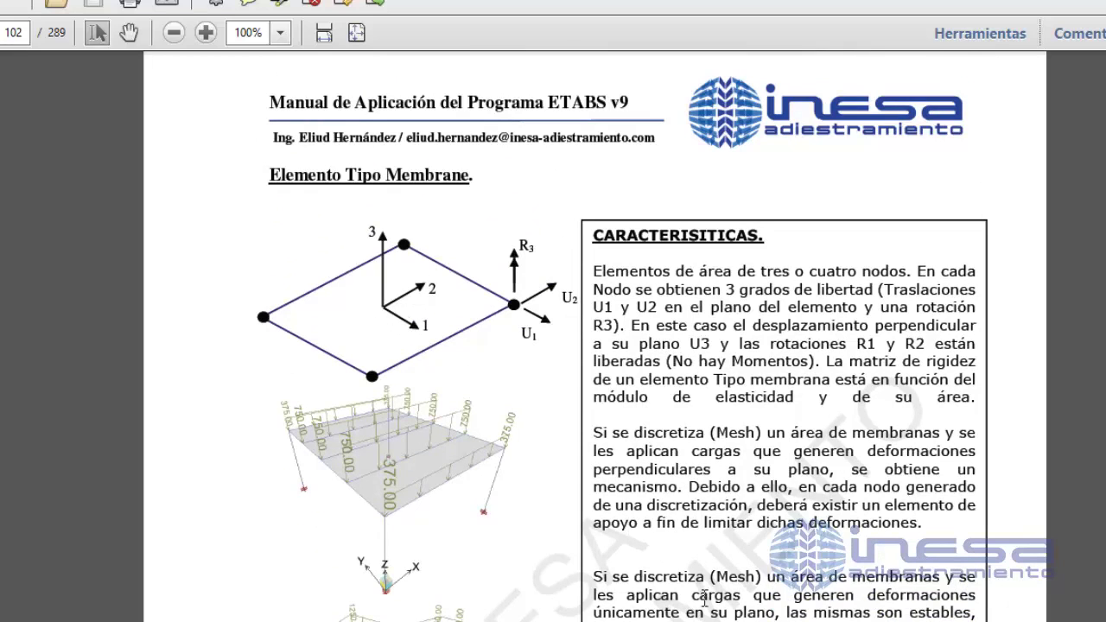
pyautogui.click(900, 559)
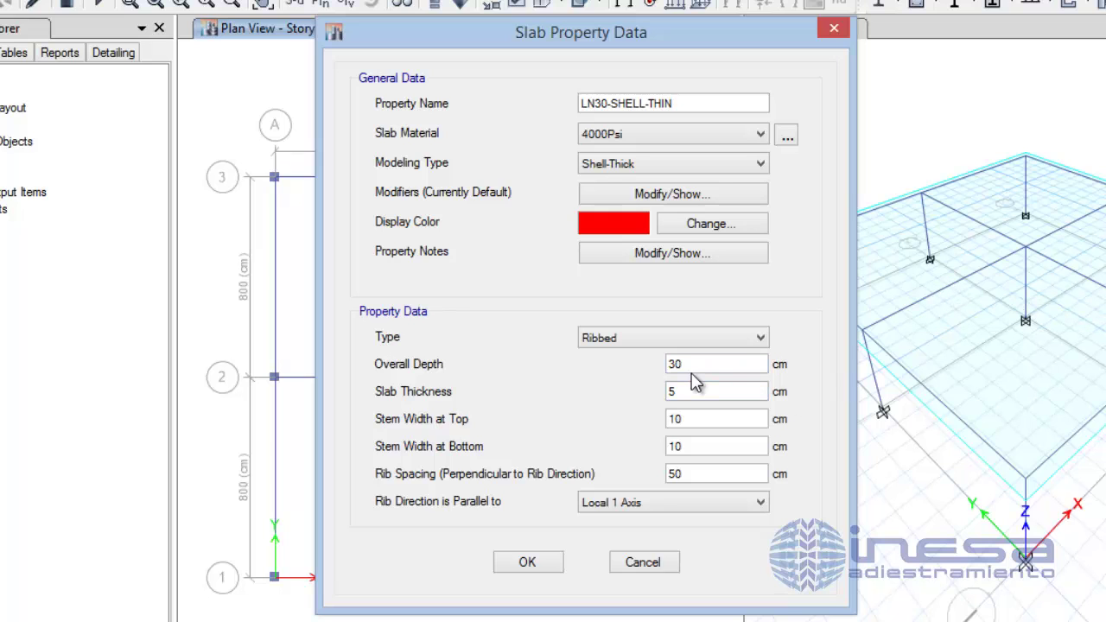
pyautogui.click(527, 561)
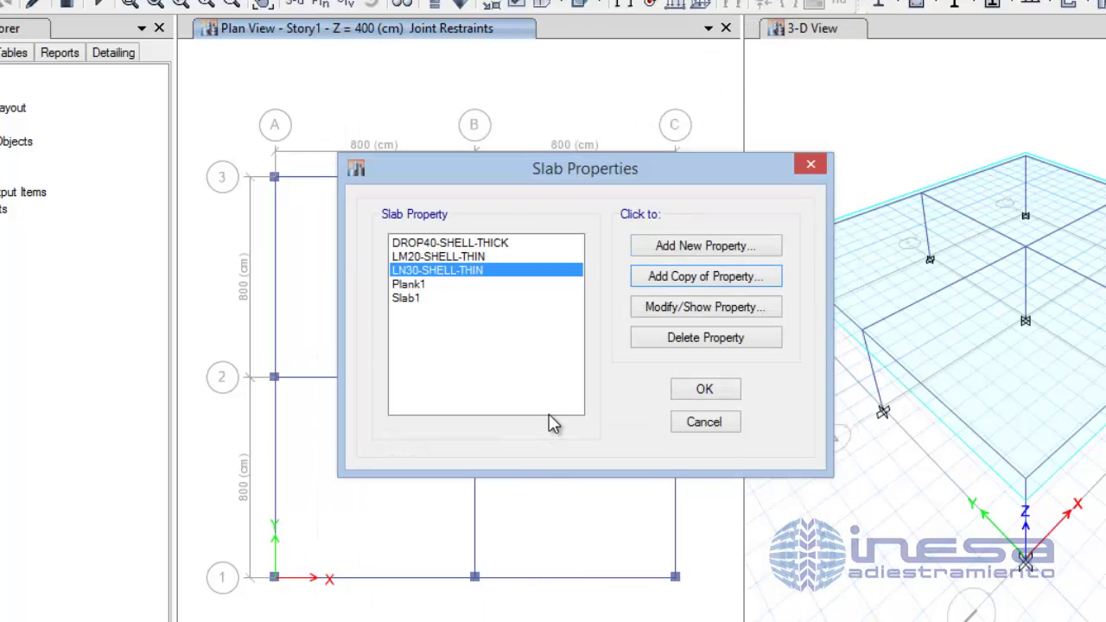
# Add a copy of the LN30-SHELL-THIN slab property and name it LR45-SHELL-THICK.
pyautogui.click(695, 278)
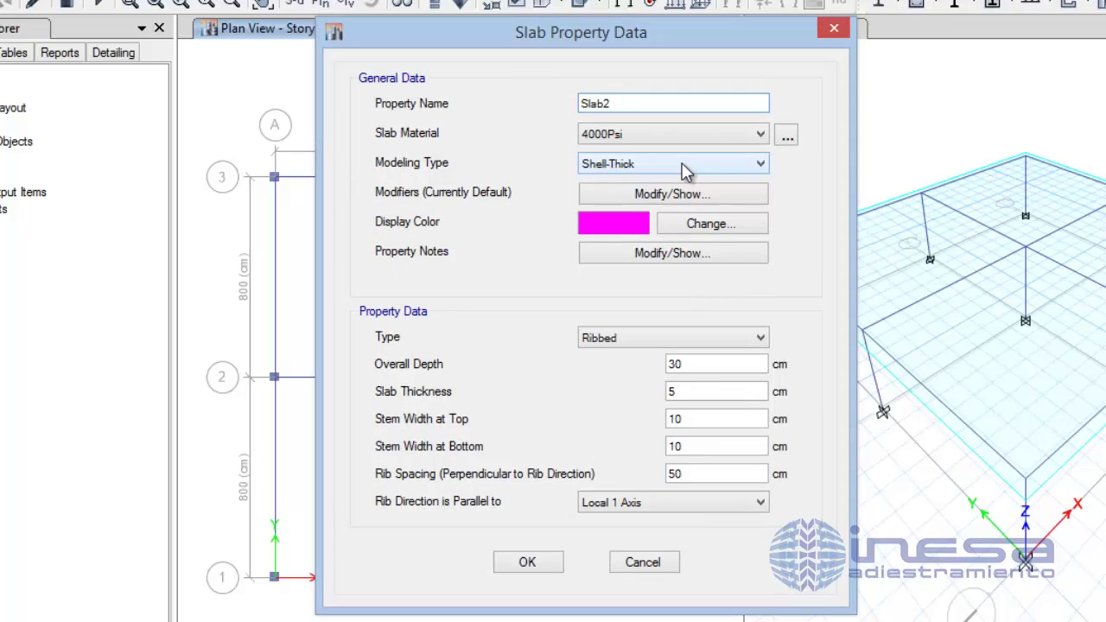
pyautogui.doubleClick(647, 103)
pyautogui.write('LR-4')
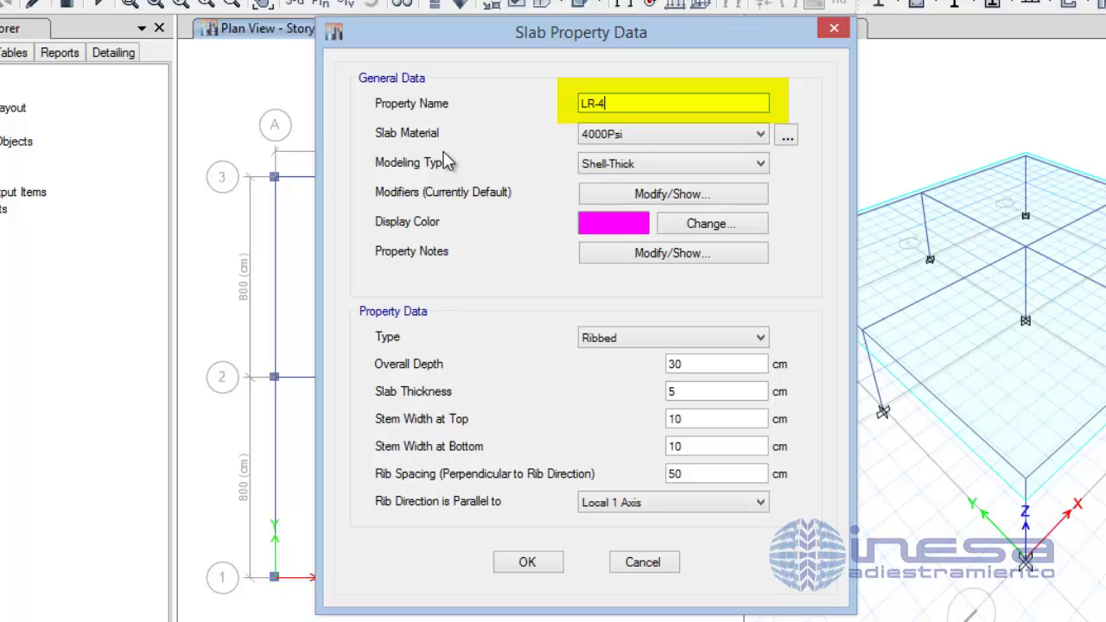
pyautogui.press('BackSpace')
pyautogui.press('BackSpace')
pyautogui.press('BackSpace')
pyautogui.write('45-SHELL-THICK')
pyautogui.press('BackSpace')
pyautogui.press('BackSpace')
pyautogui.press('BackSpace')
pyautogui.write('ICK')
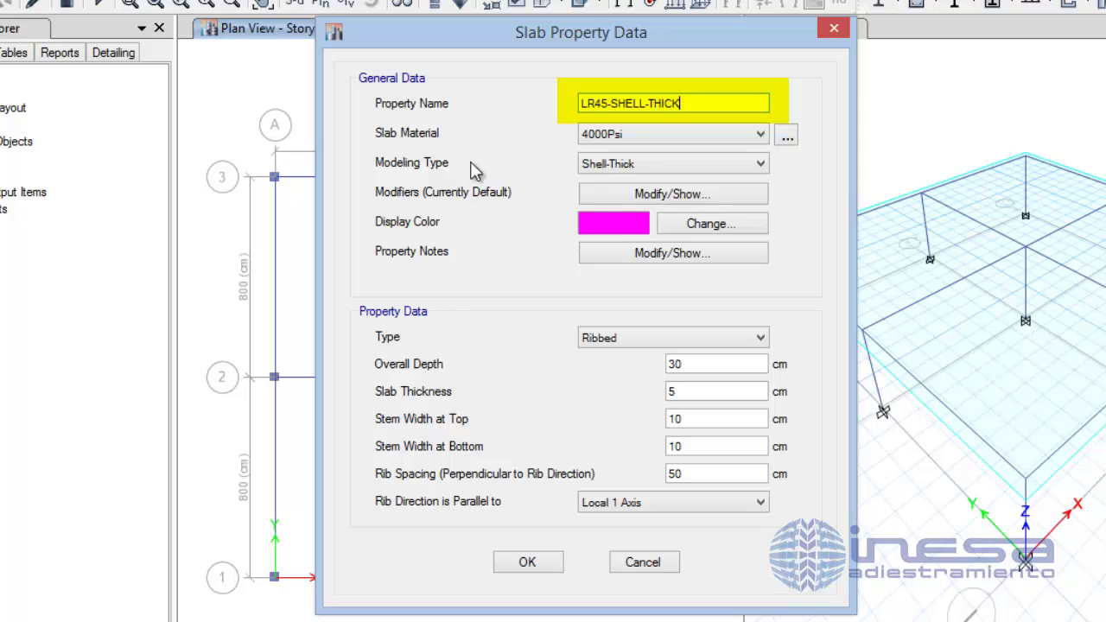
# Set the LR45-SHELL-THICK type to Waffle, with an overall depth of 45 cm and a slab thickness of 7 cm.
pyautogui.click(703, 344)
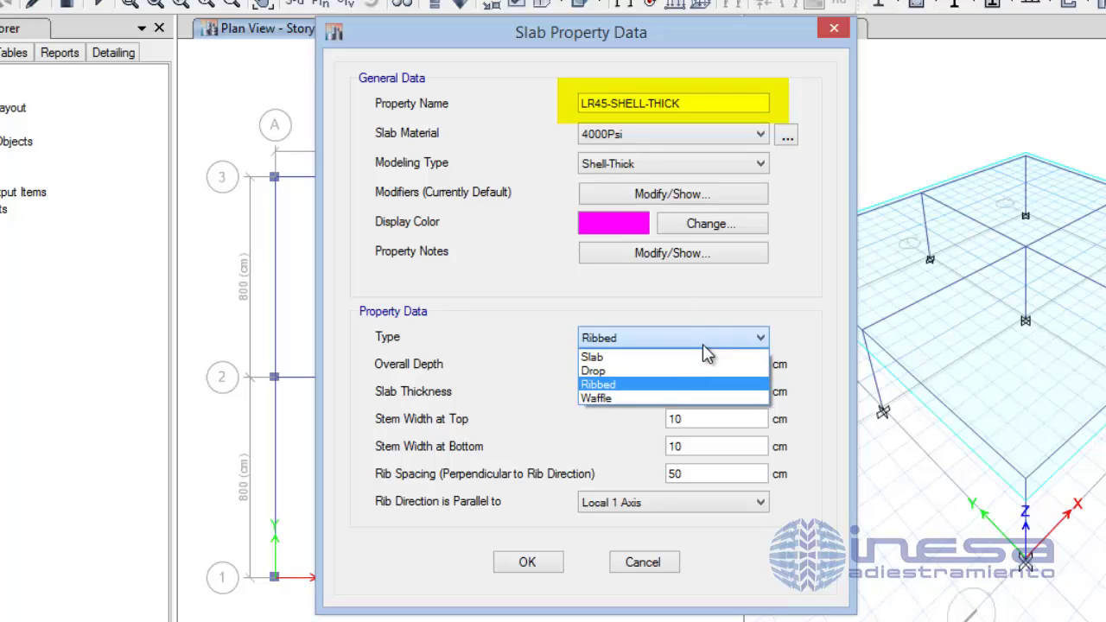
pyautogui.click(620, 398)
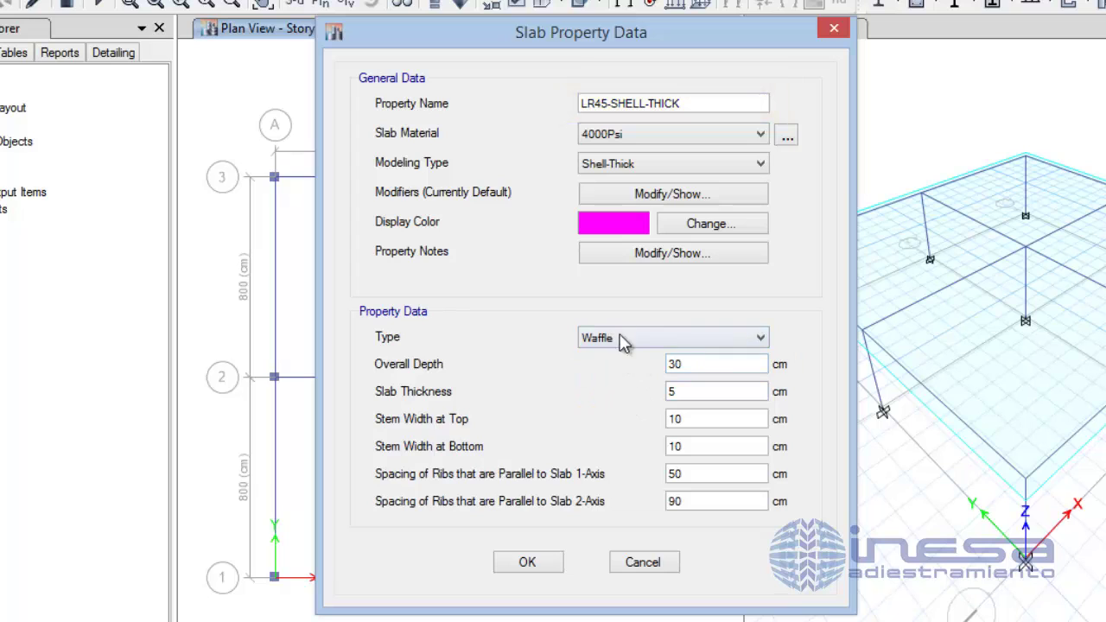
pyautogui.doubleClick(684, 363)
pyautogui.write('45')
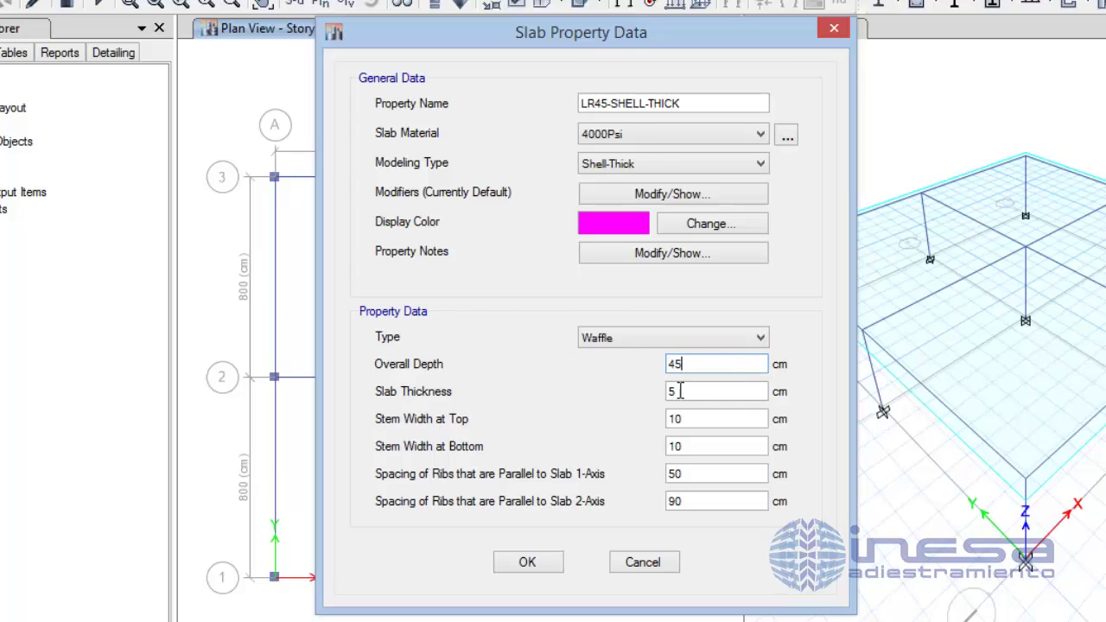
pyautogui.doubleClick(714, 393)
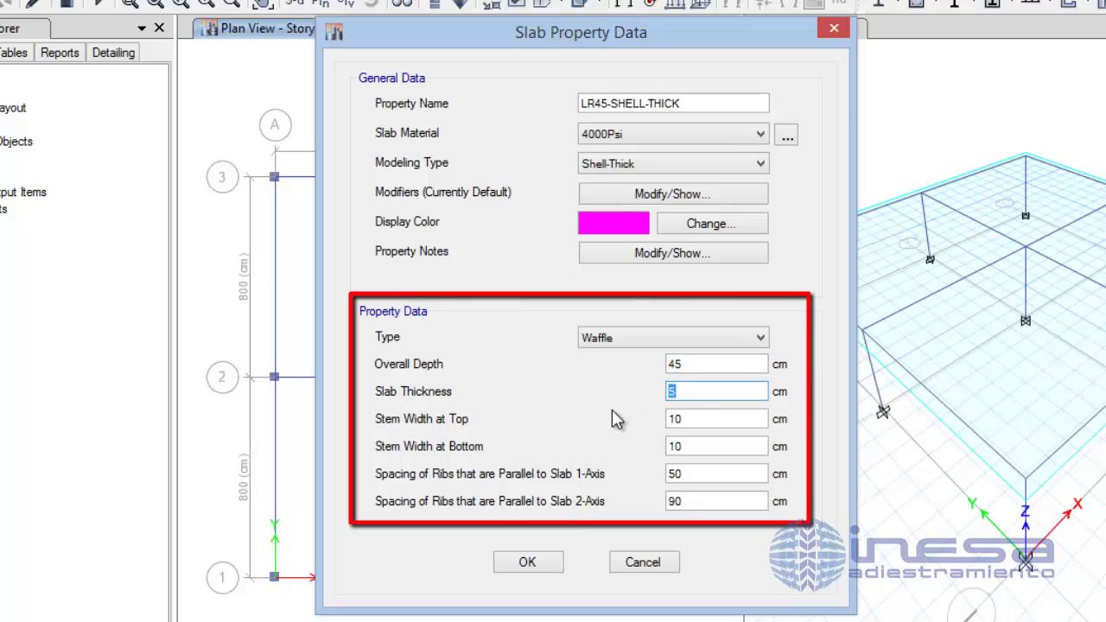
pyautogui.write('7')
# Set both waffle stem widths to 15 cm and the 1-axis rib spacing to 90 cm, and accept the definition.
pyautogui.doubleClick(706, 419)
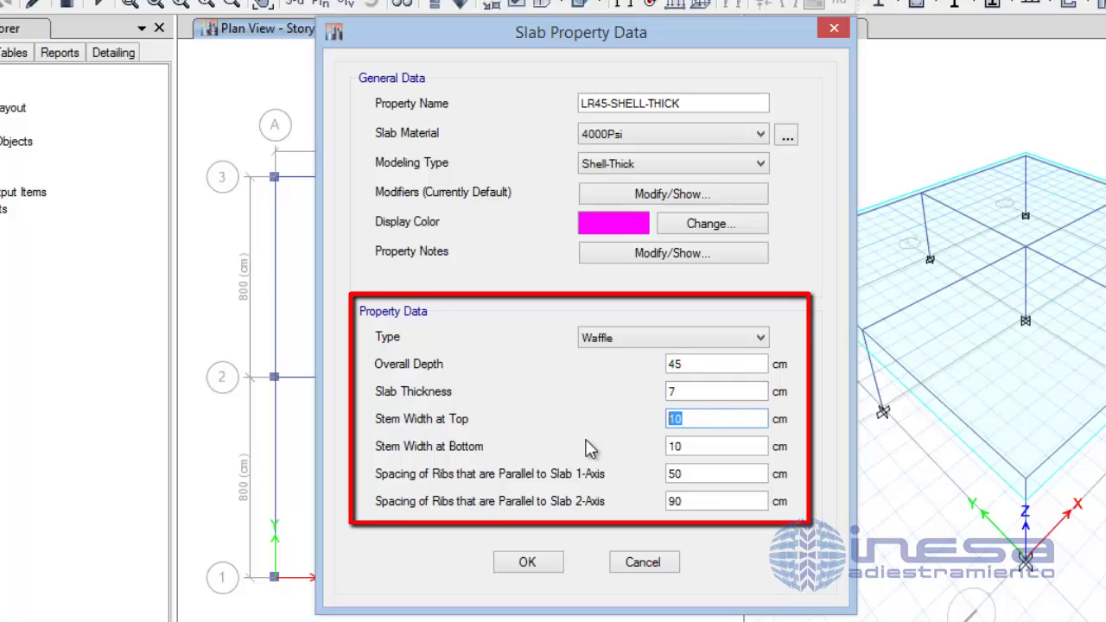
pyautogui.write('15')
pyautogui.doubleClick(674, 445)
pyautogui.write('15')
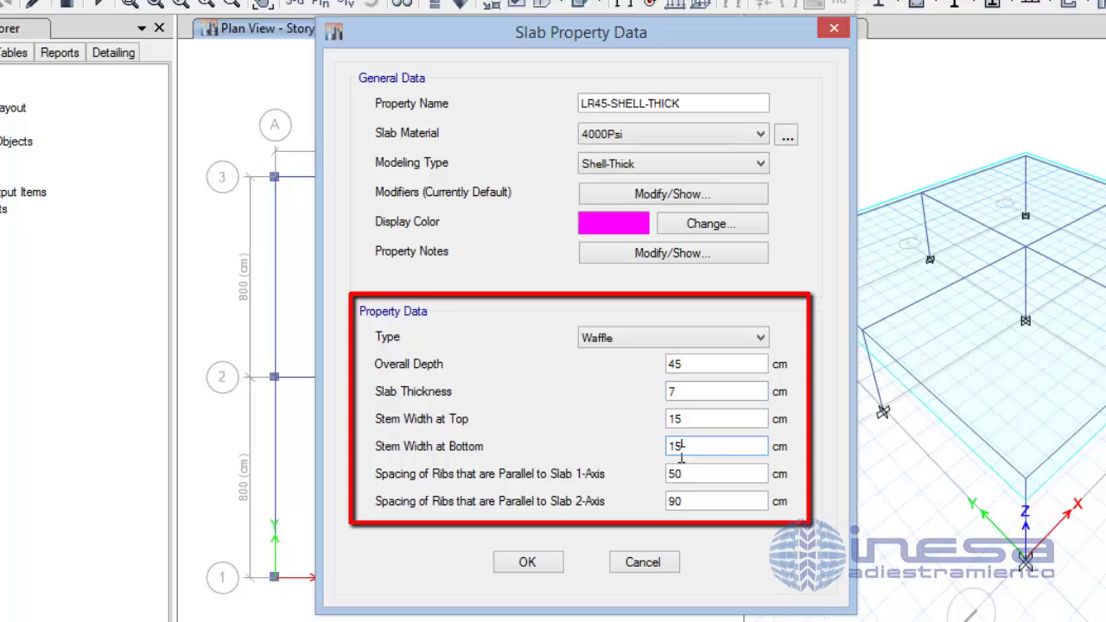
pyautogui.doubleClick(696, 473)
pyautogui.write('90')
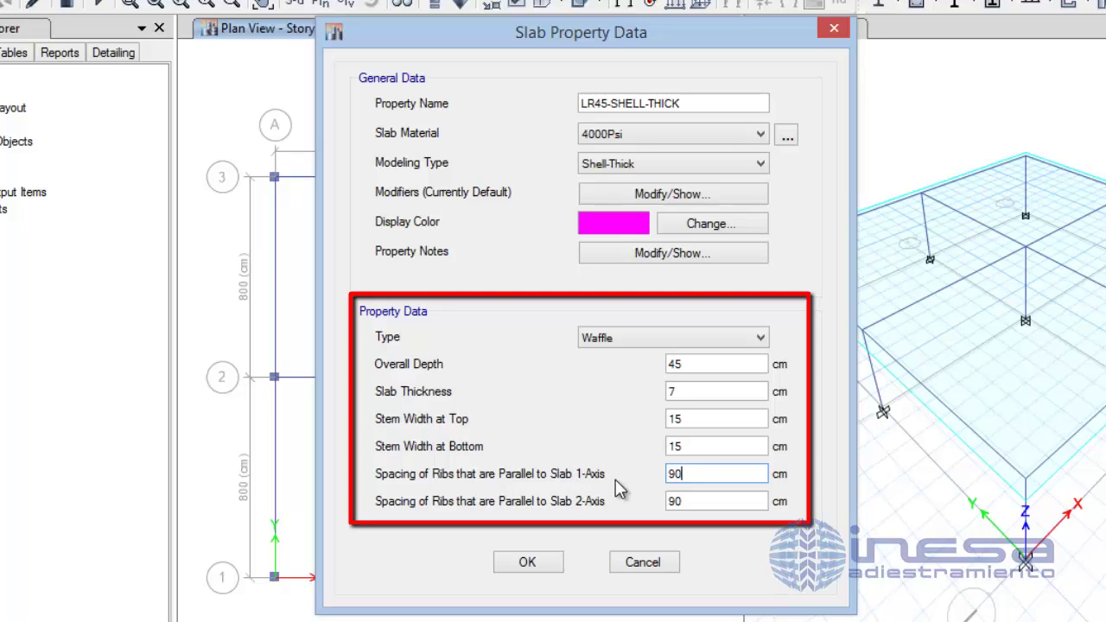
pyautogui.click(710, 501)
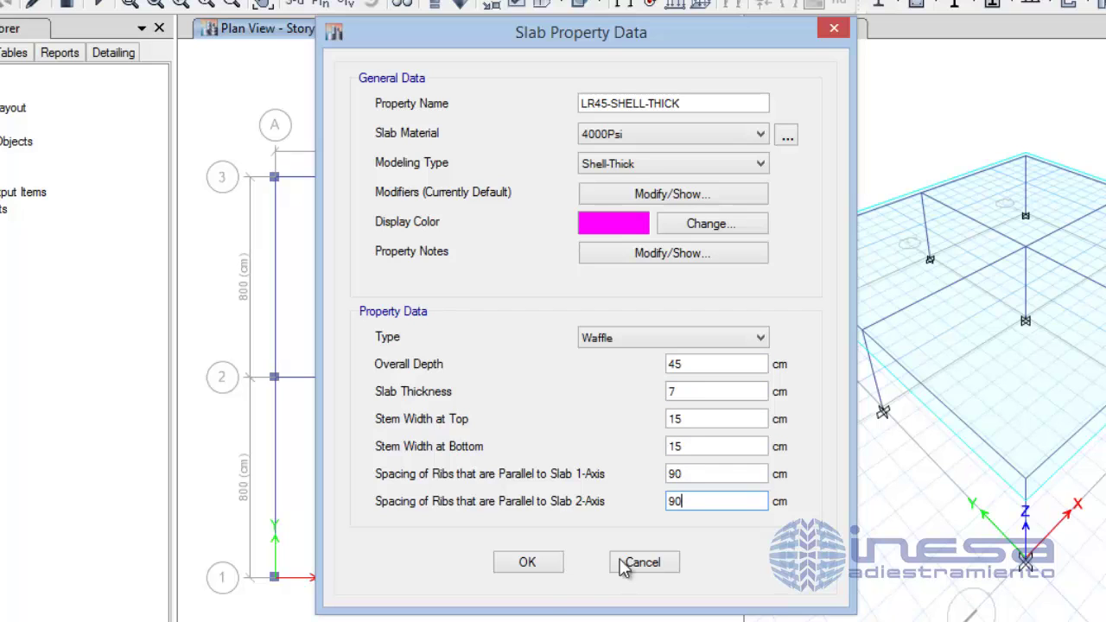
pyautogui.click(527, 564)
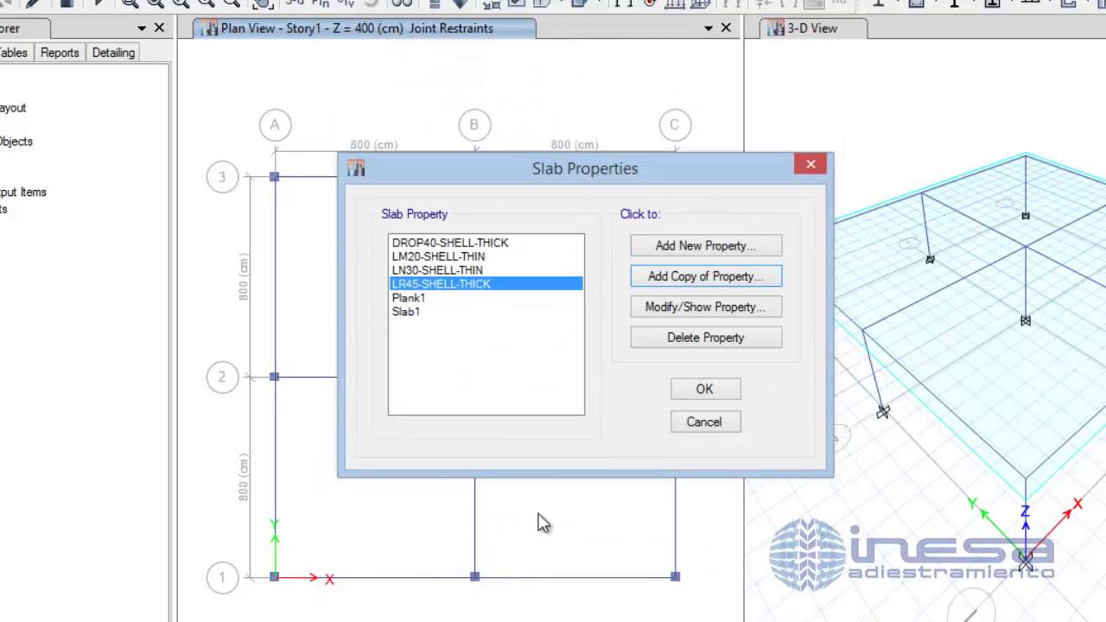
pyautogui.click(463, 245)
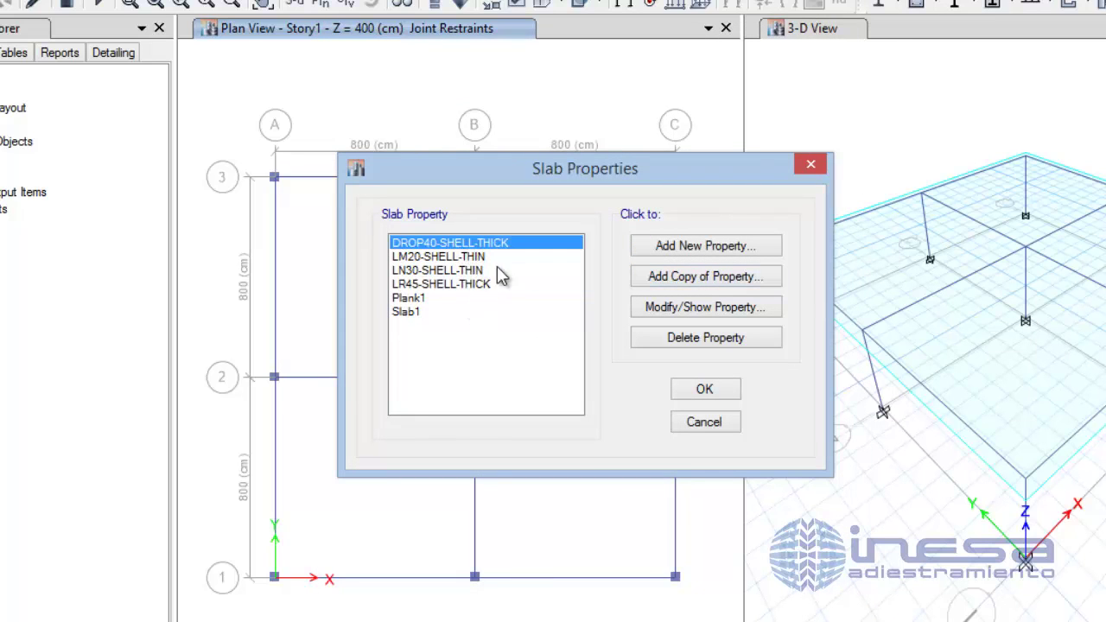
pyautogui.click(464, 258)
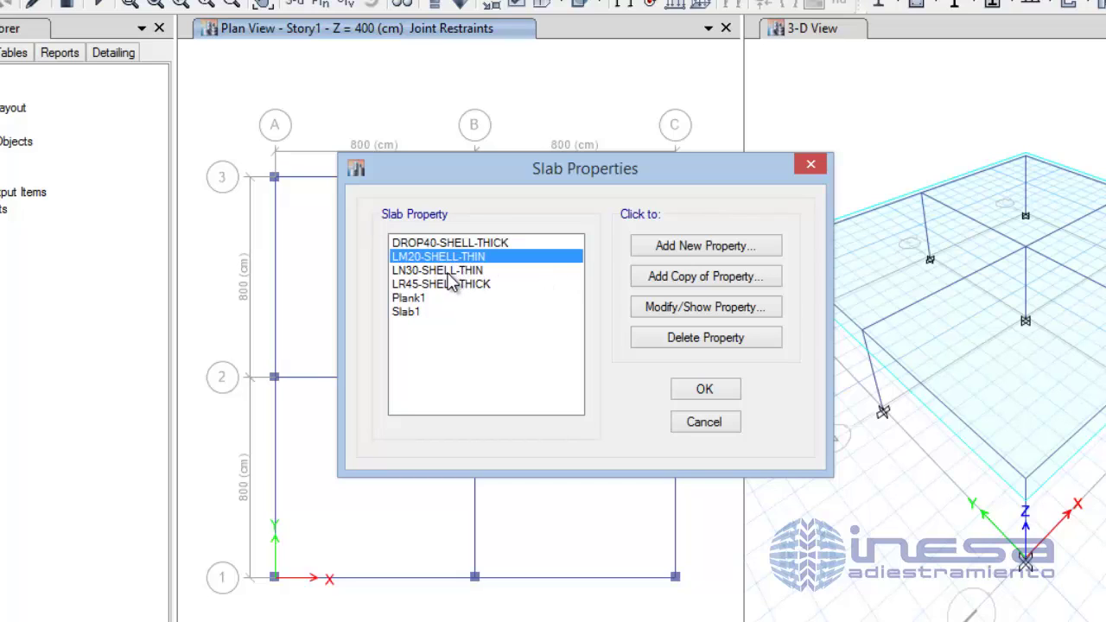
pyautogui.click(441, 270)
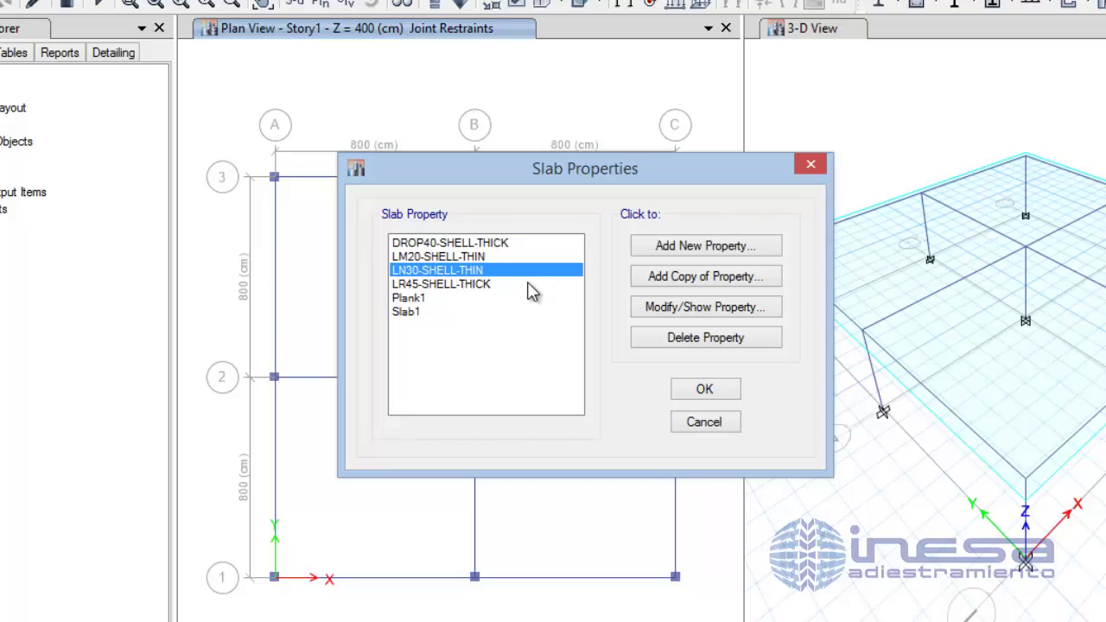
pyautogui.click(471, 284)
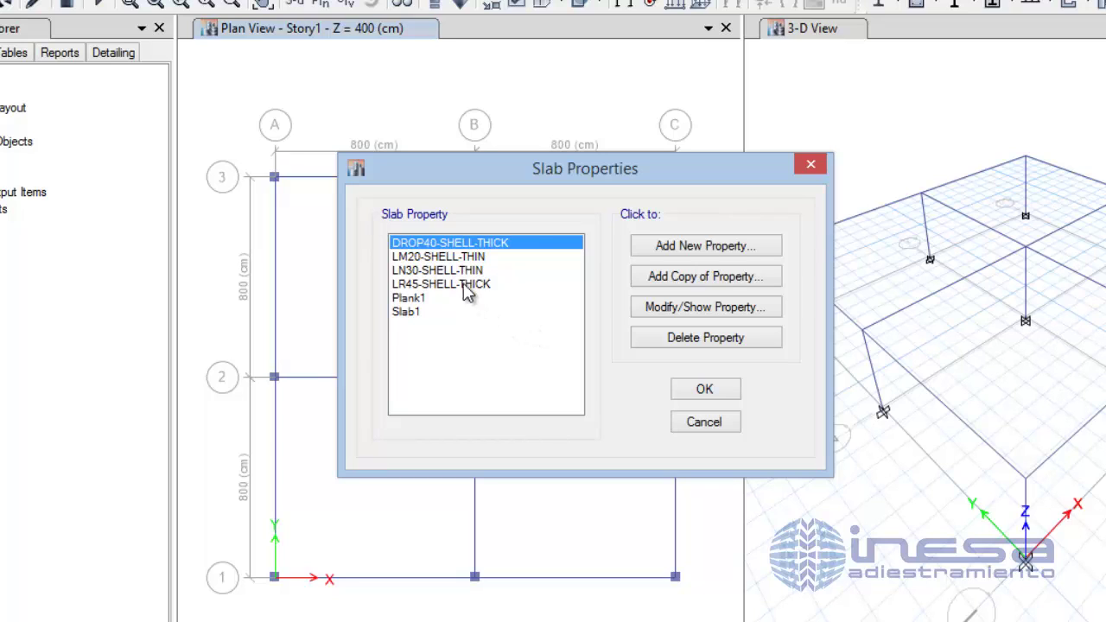
# Add a copy of the LM20-SHELL-THIN slab property, name it MEMB18 and set its modeling type to Membrane.
pyautogui.click(444, 259)
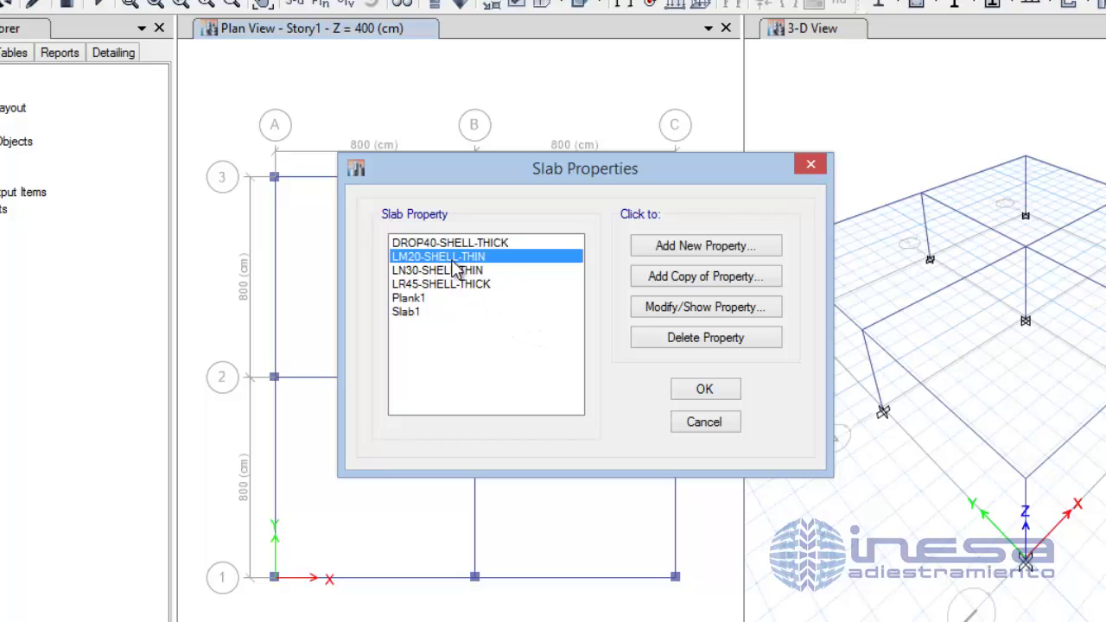
pyautogui.click(707, 275)
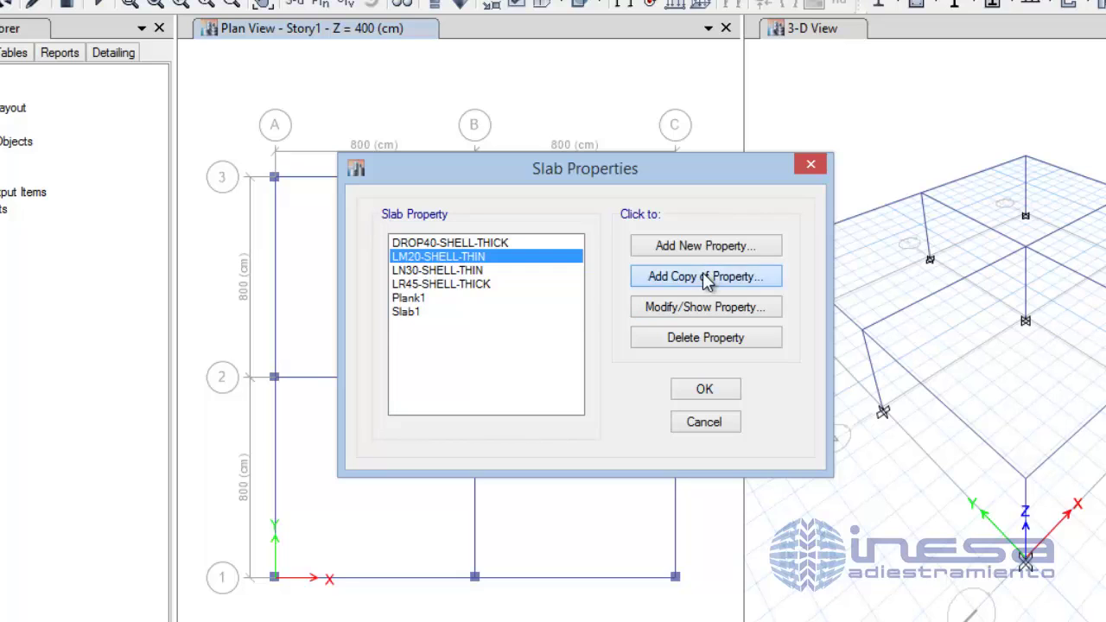
pyautogui.doubleClick(688, 107)
pyautogui.press('BackSpace')
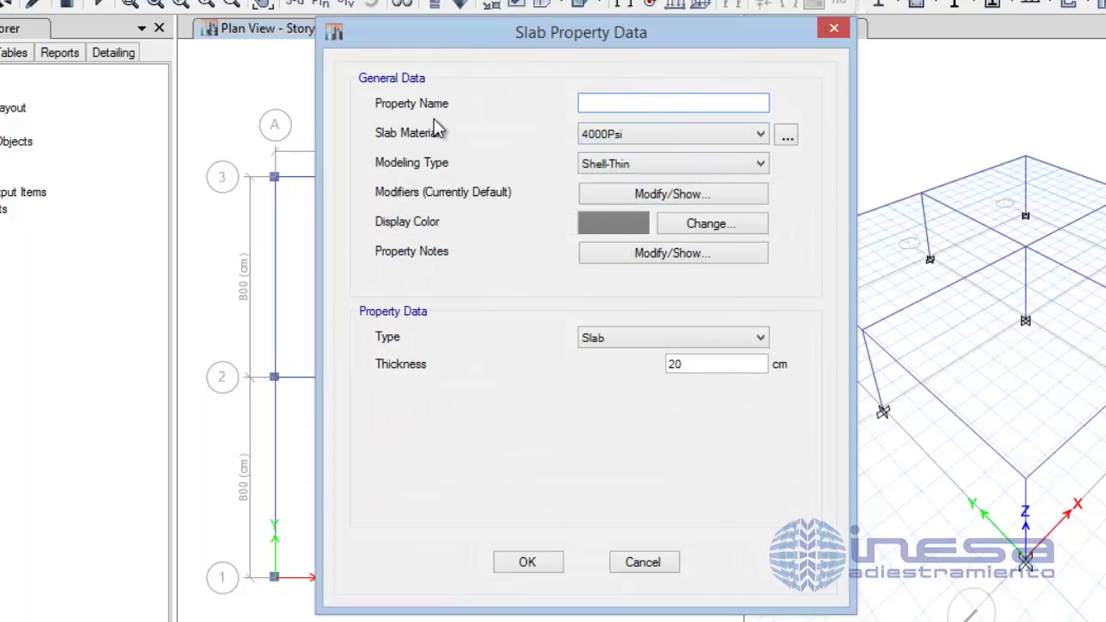
pyautogui.write('MEM')
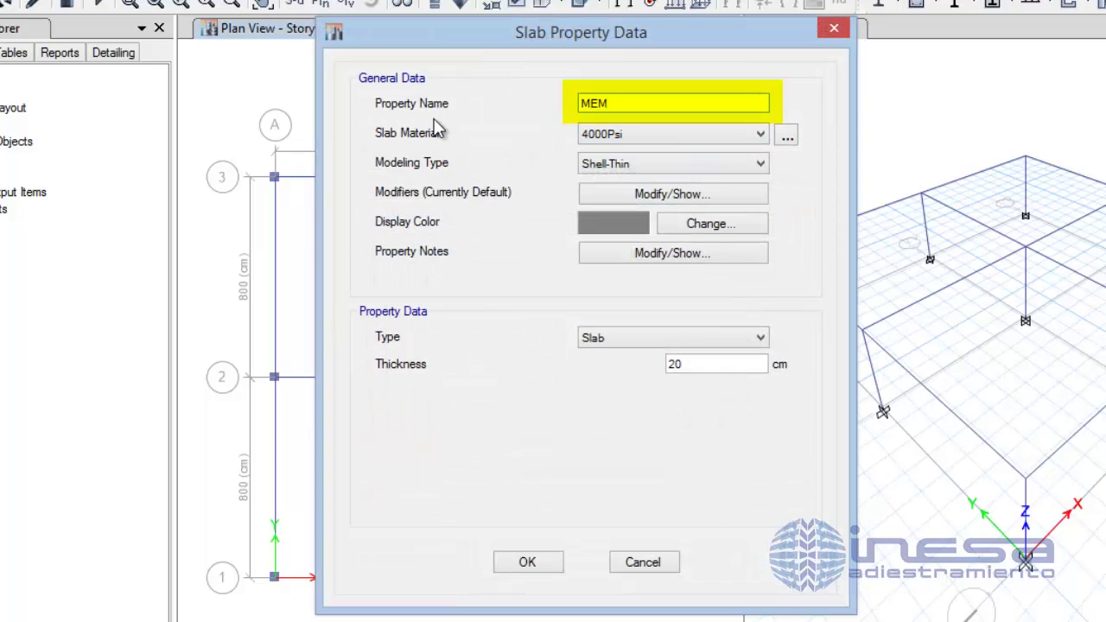
pyautogui.write('B18')
pyautogui.click(686, 166)
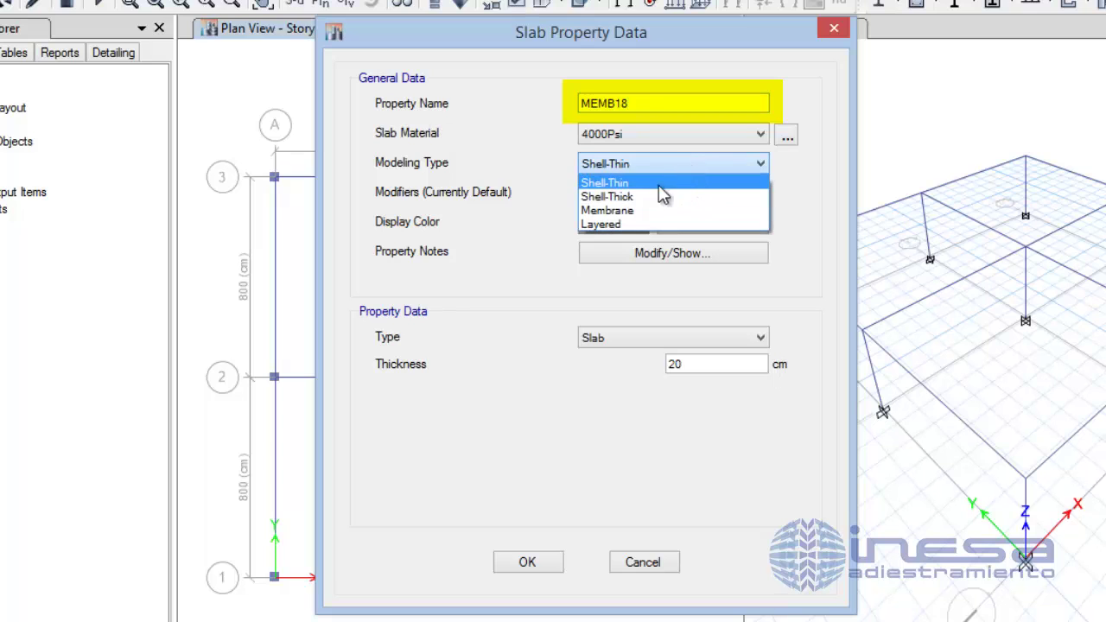
pyautogui.click(637, 210)
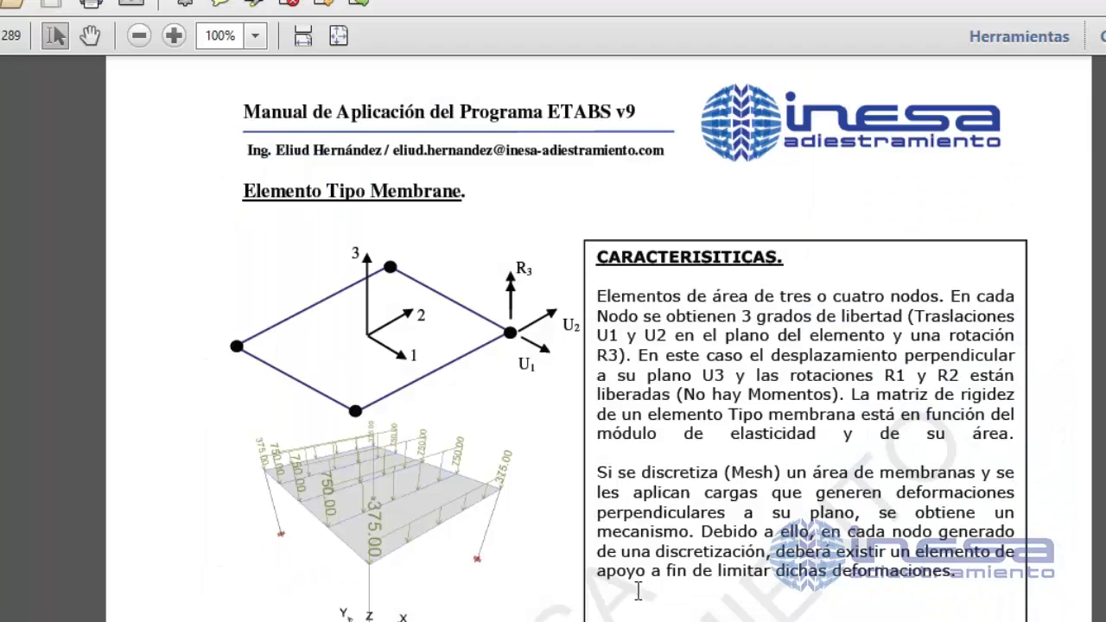
# Review the Membrane element's characteristics and its one-way and two-way load distribution in the PDF manual, and return to ETABS.
pyautogui.scroll(-4, 494, 389)
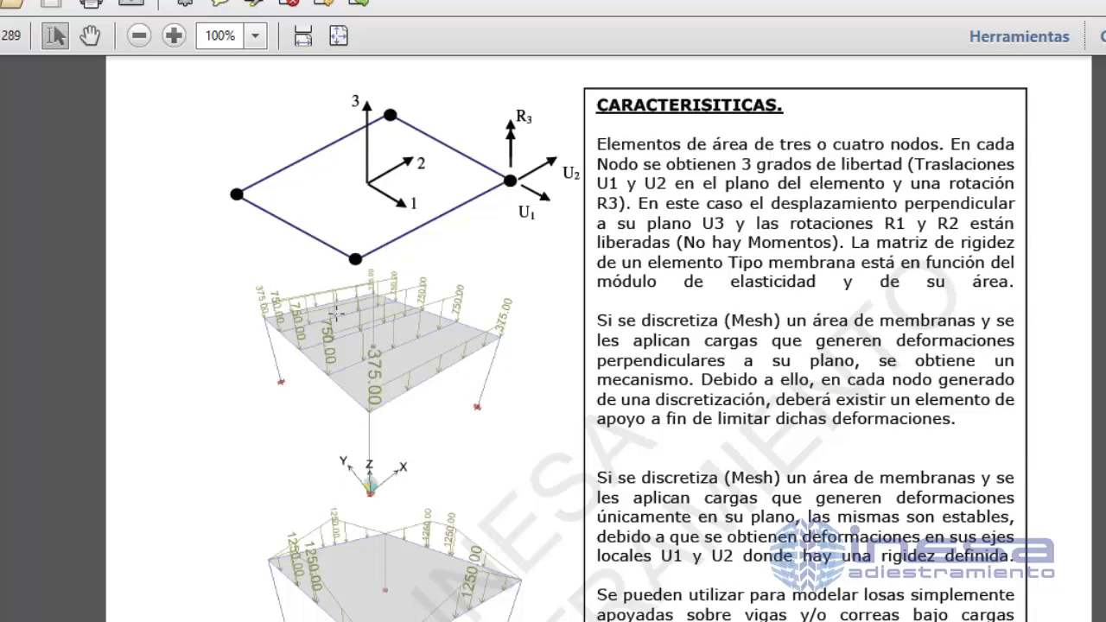
pyautogui.scroll(-3, 429, 361)
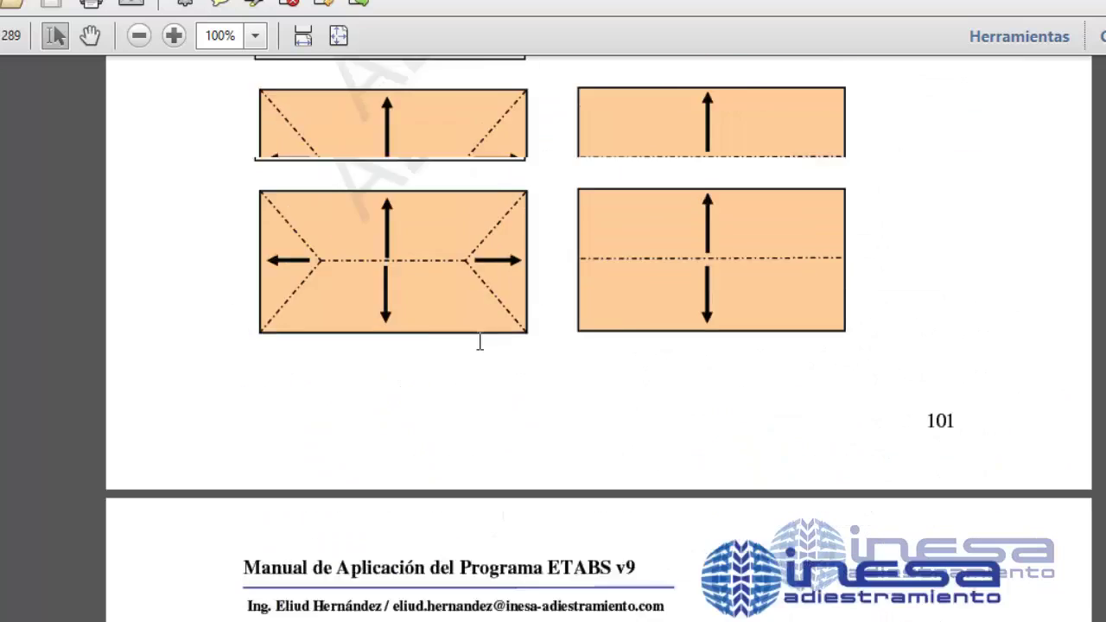
pyautogui.scroll(6, 479, 341)
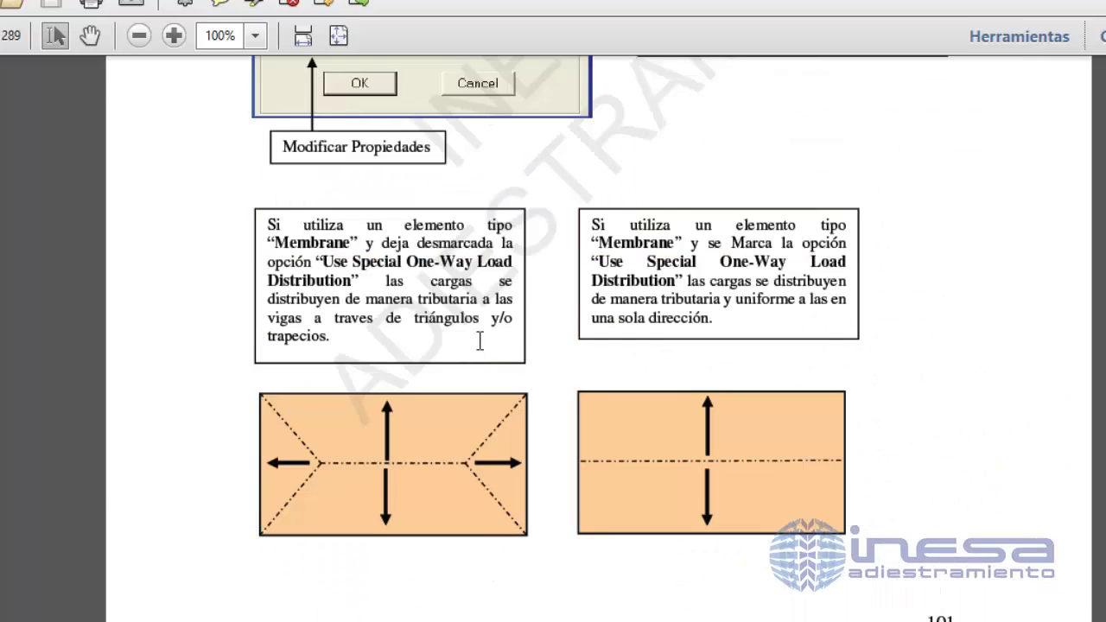
pyautogui.scroll(-2, 480, 341)
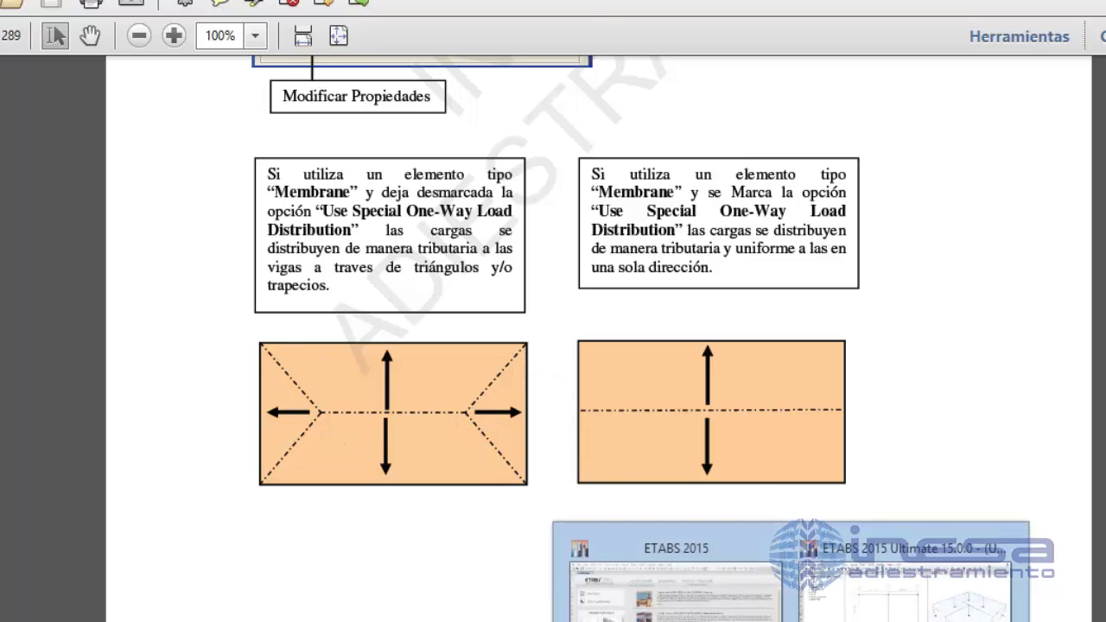
pyautogui.click(790, 572)
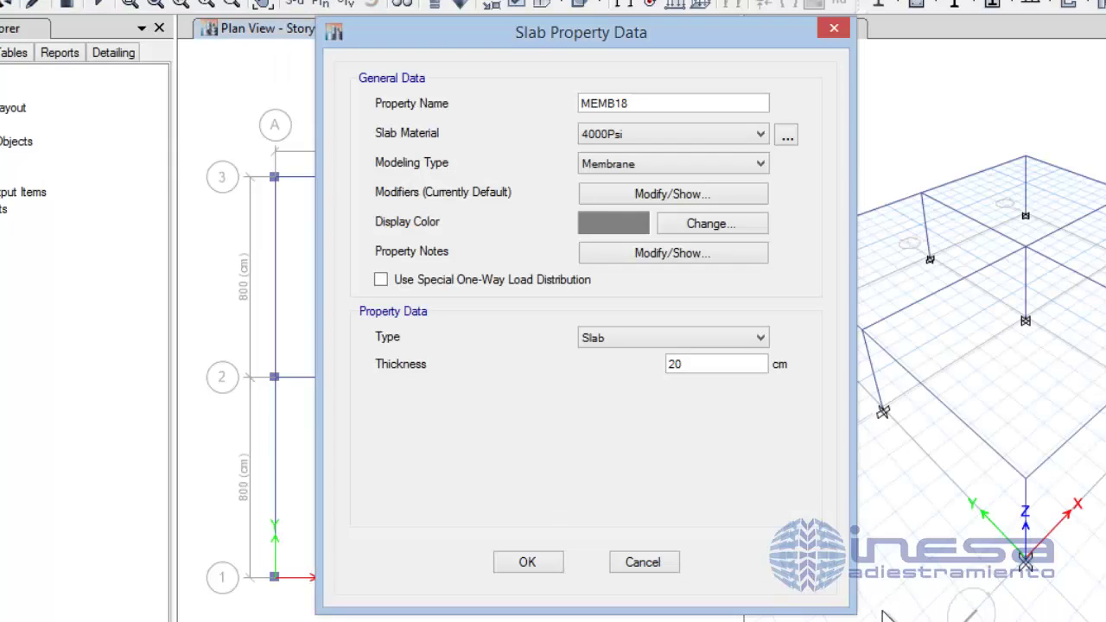
# Rename the membrane property as MEMB20, keep the Slab type, and accept the slab property definitions.
pyautogui.click(676, 106)
pyautogui.press('BackSpace')
pyautogui.press('BackSpace')
pyautogui.write('20')
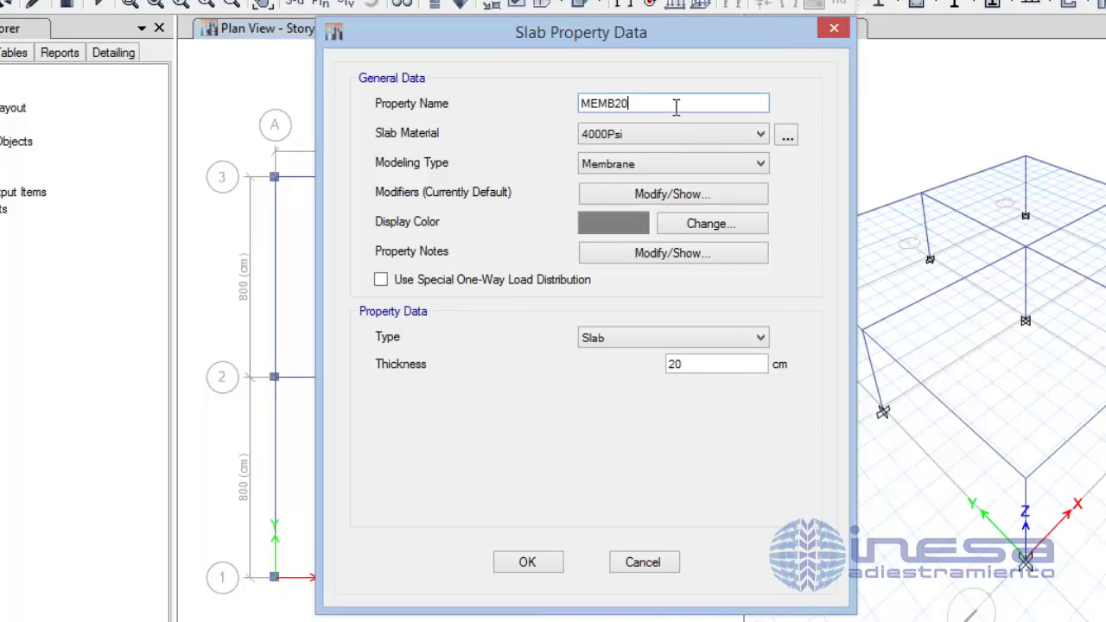
pyautogui.click(702, 366)
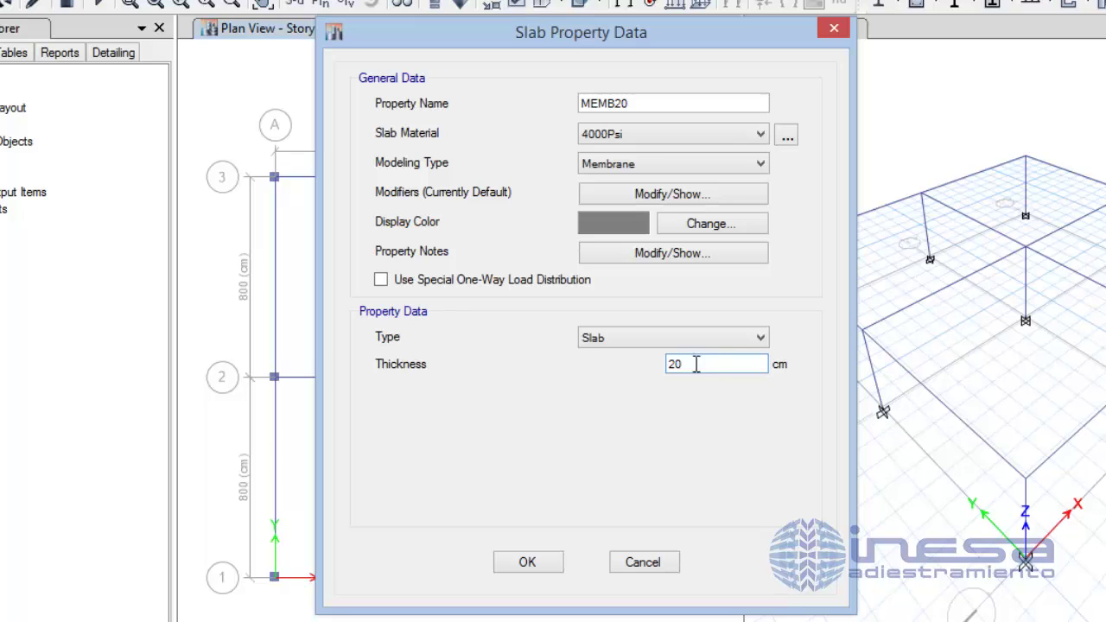
pyautogui.doubleClick(671, 364)
pyautogui.click(633, 339)
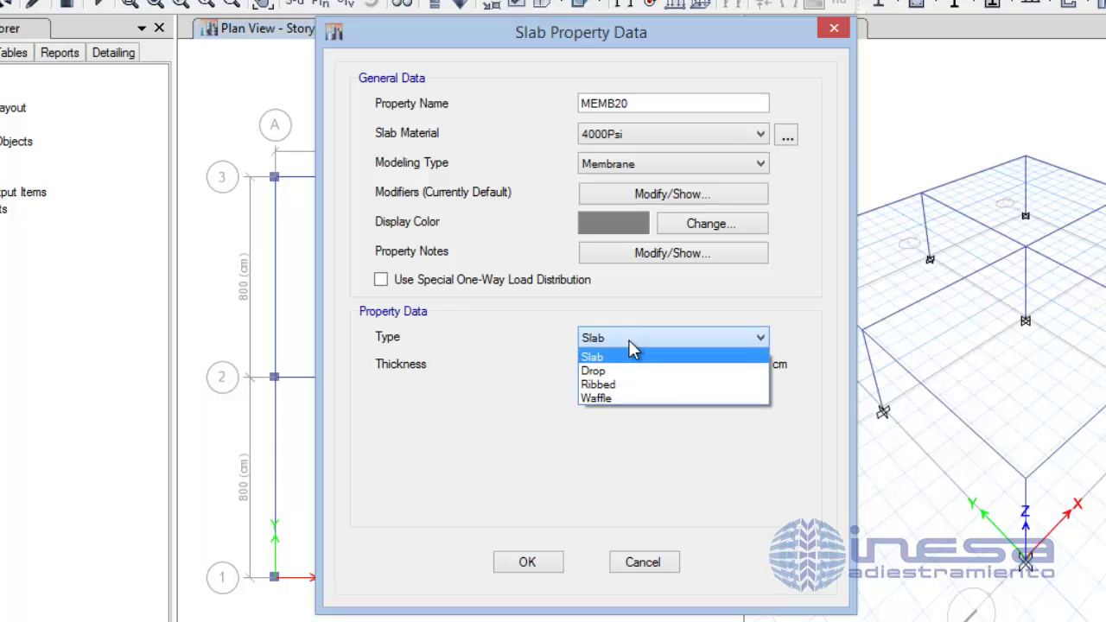
pyautogui.click(631, 343)
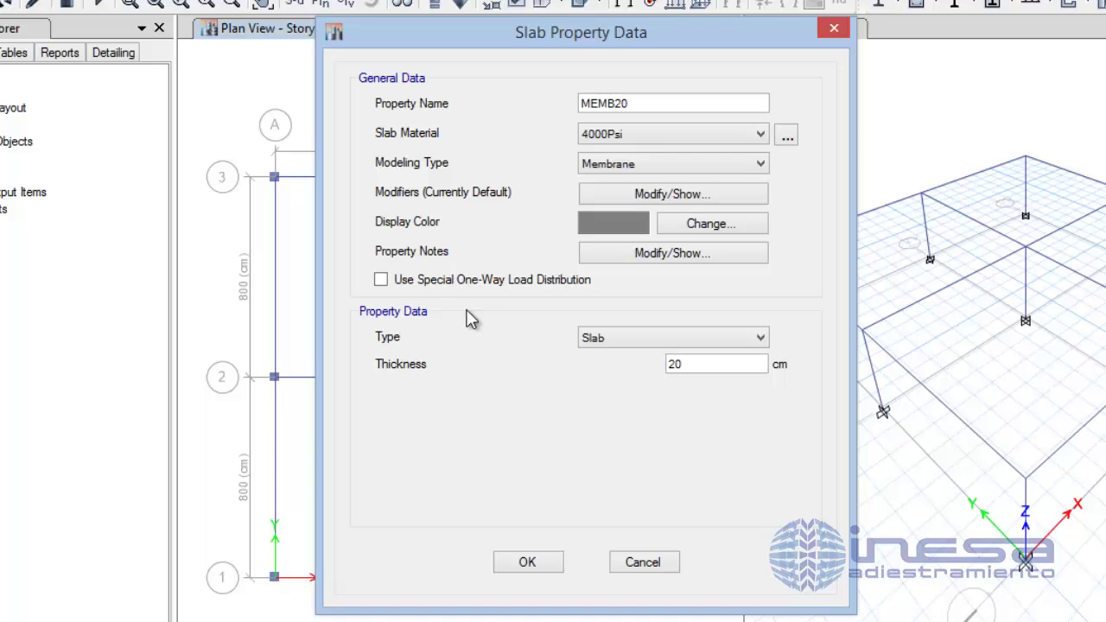
pyautogui.click(528, 563)
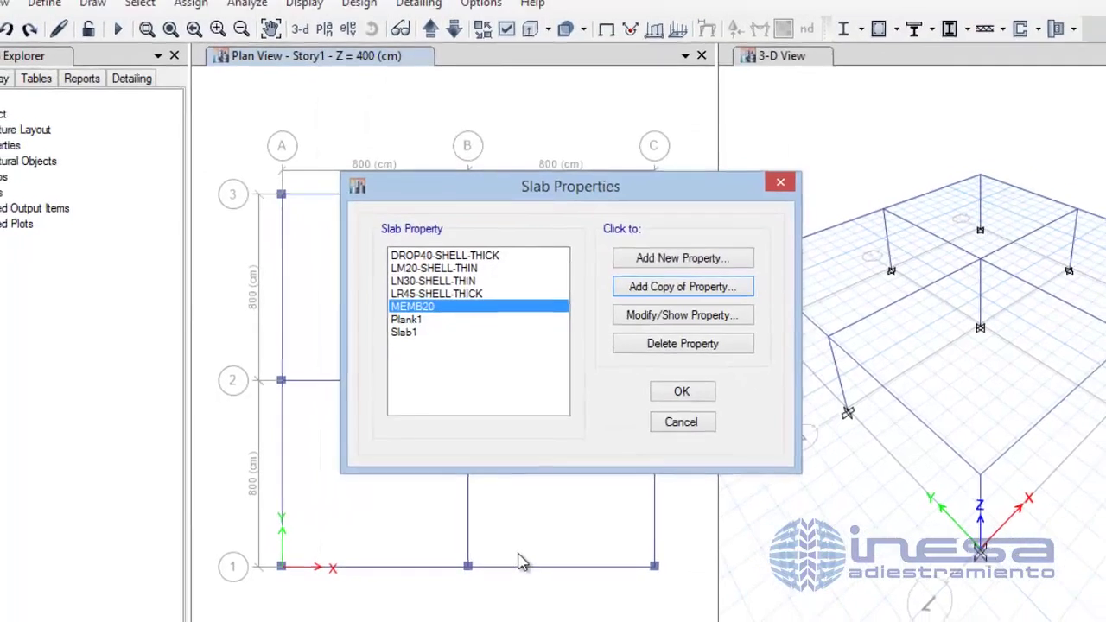
pyautogui.click(682, 392)
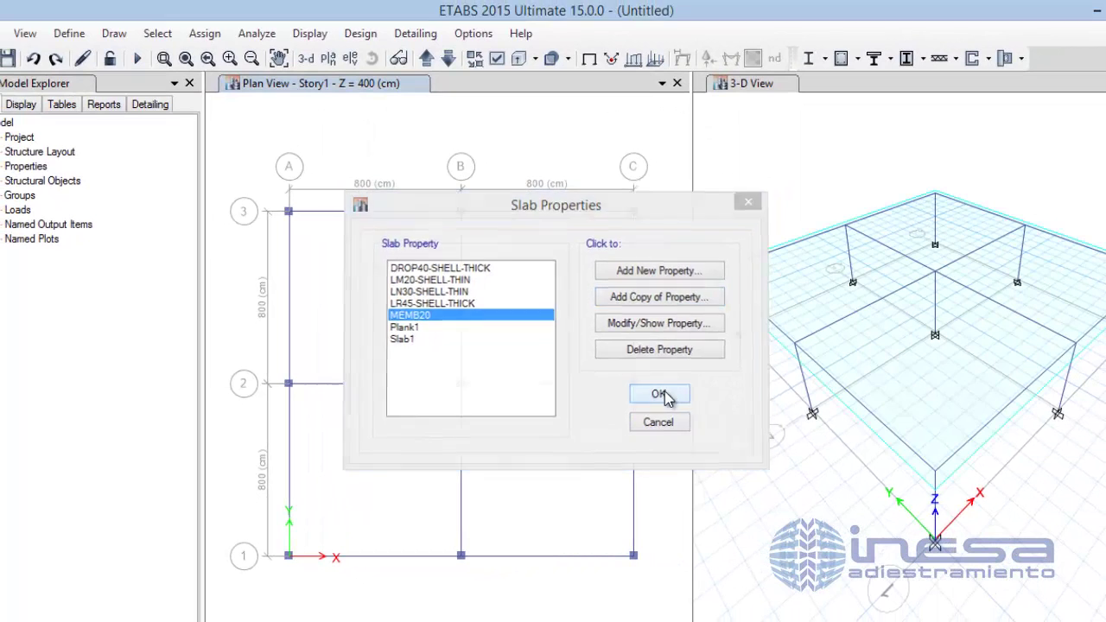
# Turn on the shell section names in the Story1 plan view.
pyautogui.click(496, 59)
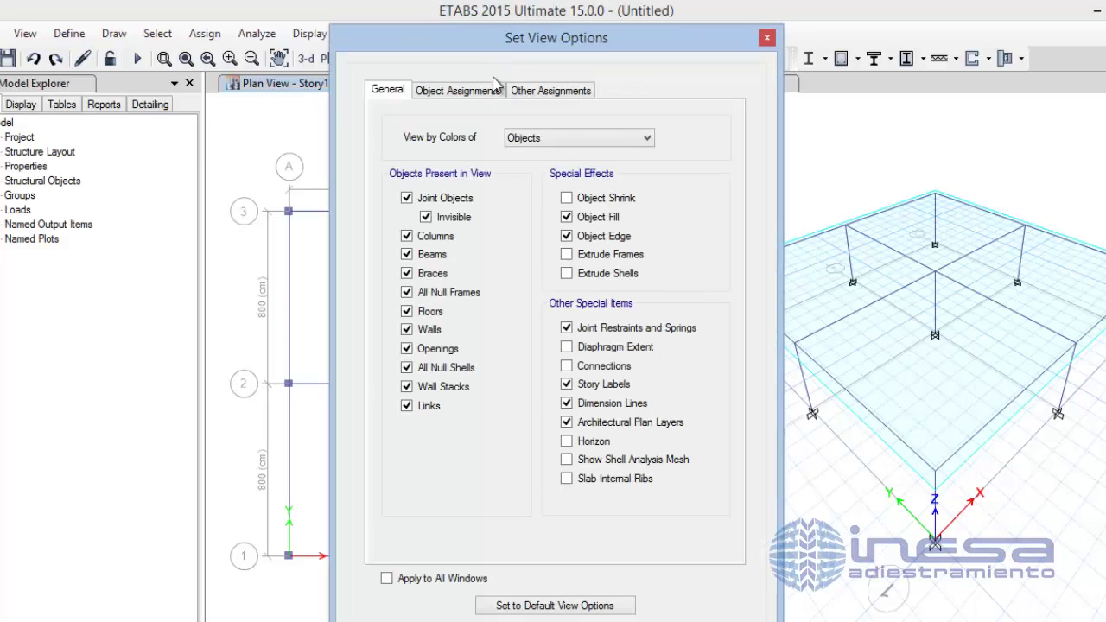
pyautogui.click(471, 91)
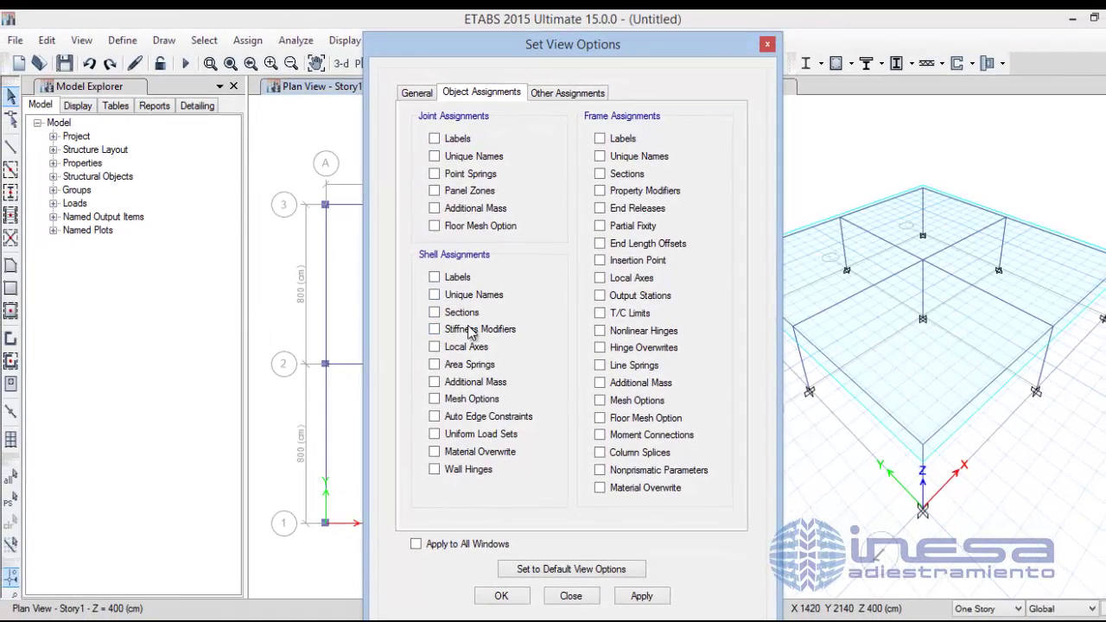
pyautogui.click(435, 312)
pyautogui.click(501, 596)
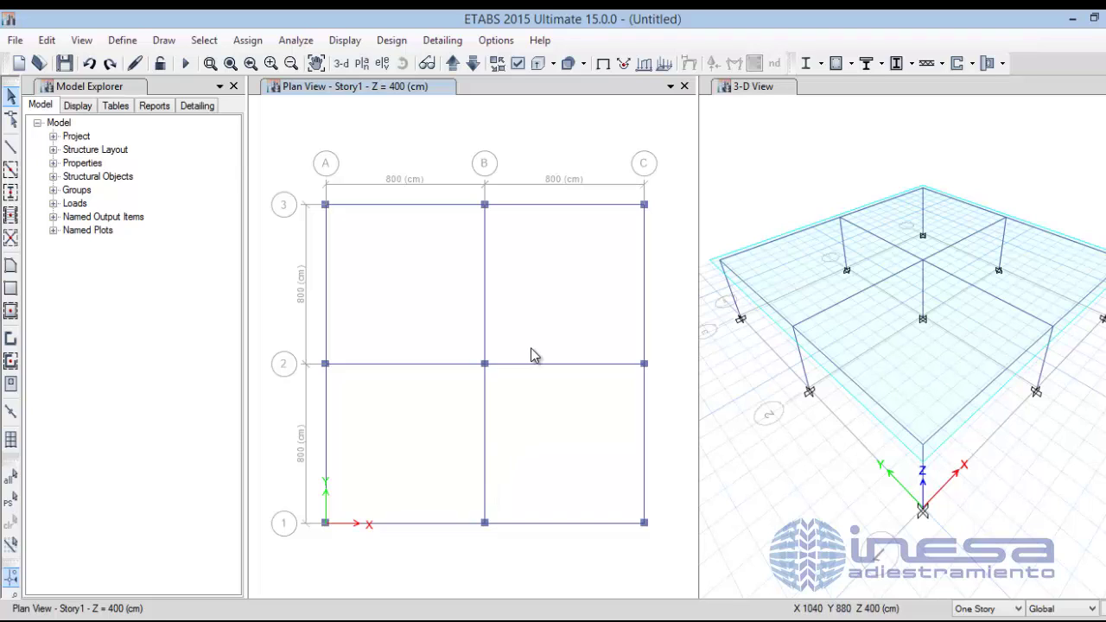
# Quick-draw a floor with the LM20-SHELL-THIN property in the bay between grids A-B and 1-2.
pyautogui.click(11, 313)
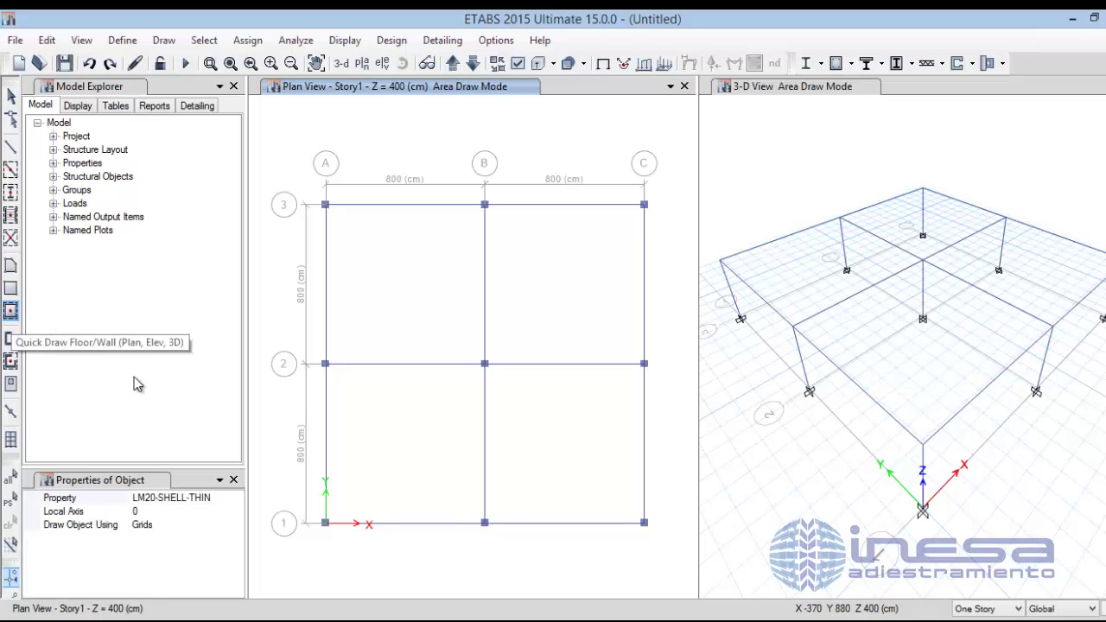
pyautogui.click(223, 497)
pyautogui.click(237, 498)
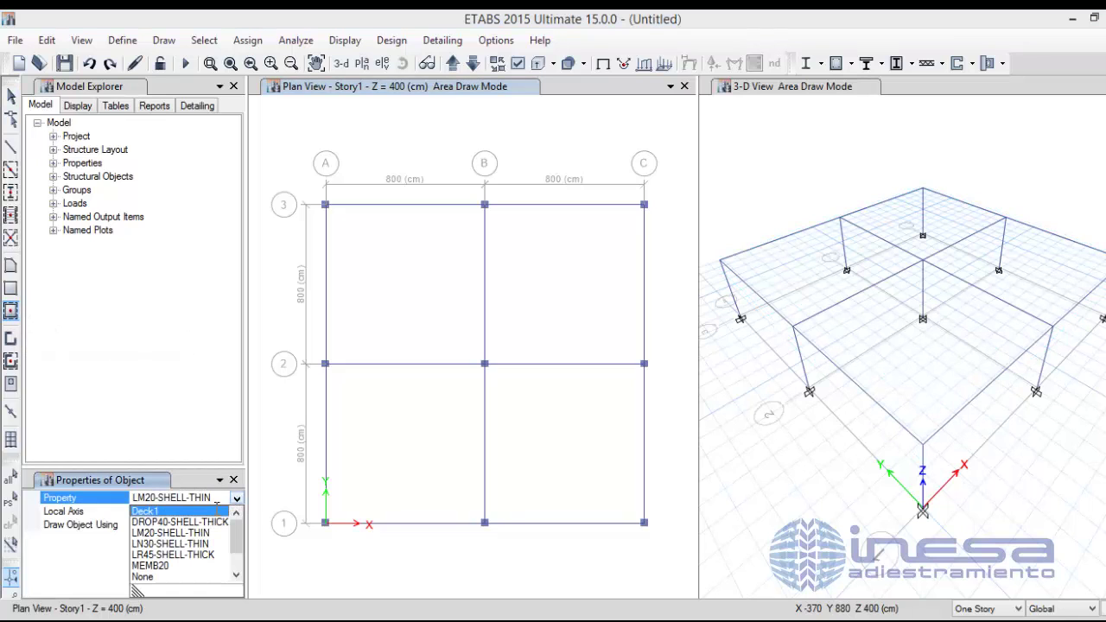
pyautogui.click(171, 532)
pyautogui.click(377, 423)
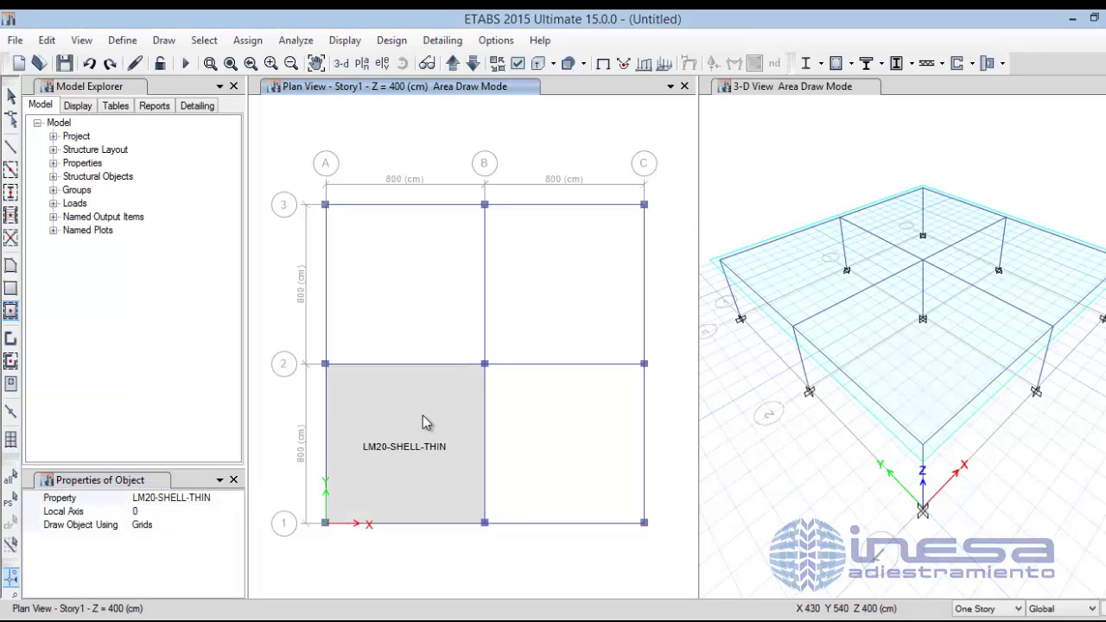
# Quick-draw a floor with the MEMB20 property in the bay between grids B-C and 1-2.
pyautogui.click(233, 499)
pyautogui.click(236, 499)
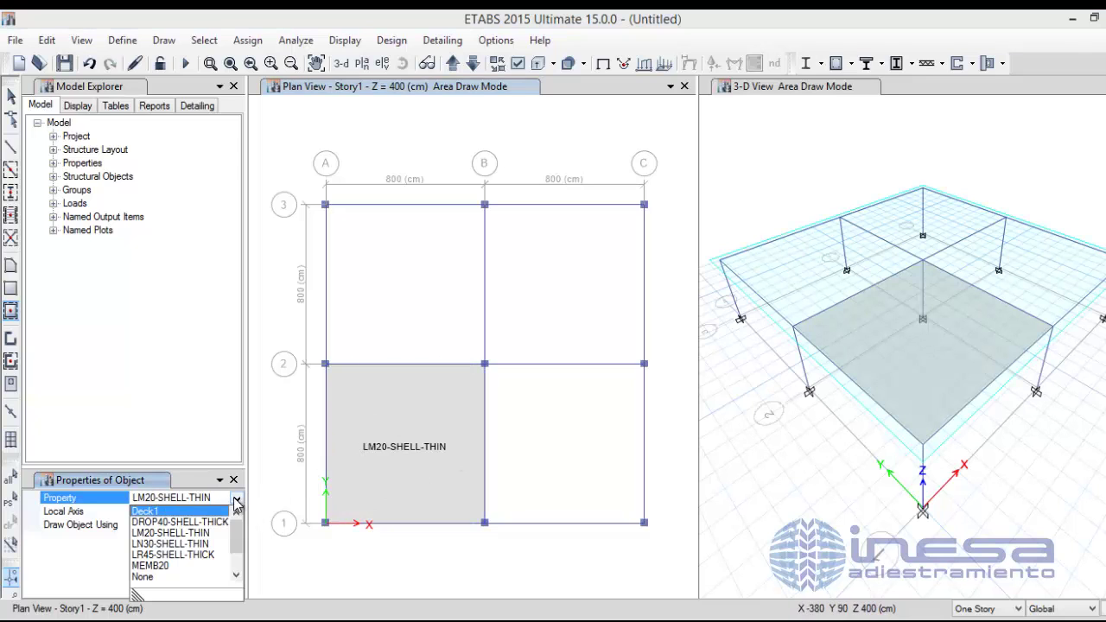
pyautogui.click(150, 565)
pyautogui.click(545, 460)
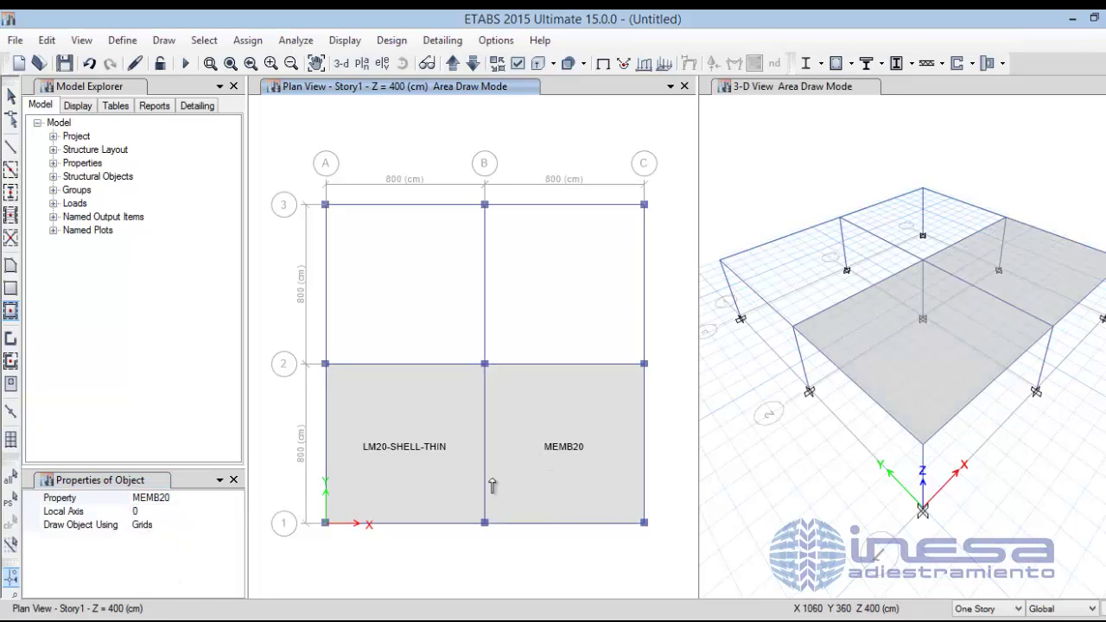
# Quick-draw a floor with the LN30-SHELL-THIN property in the bay between grids A-B and 2-3.
pyautogui.click(233, 500)
pyautogui.click(235, 499)
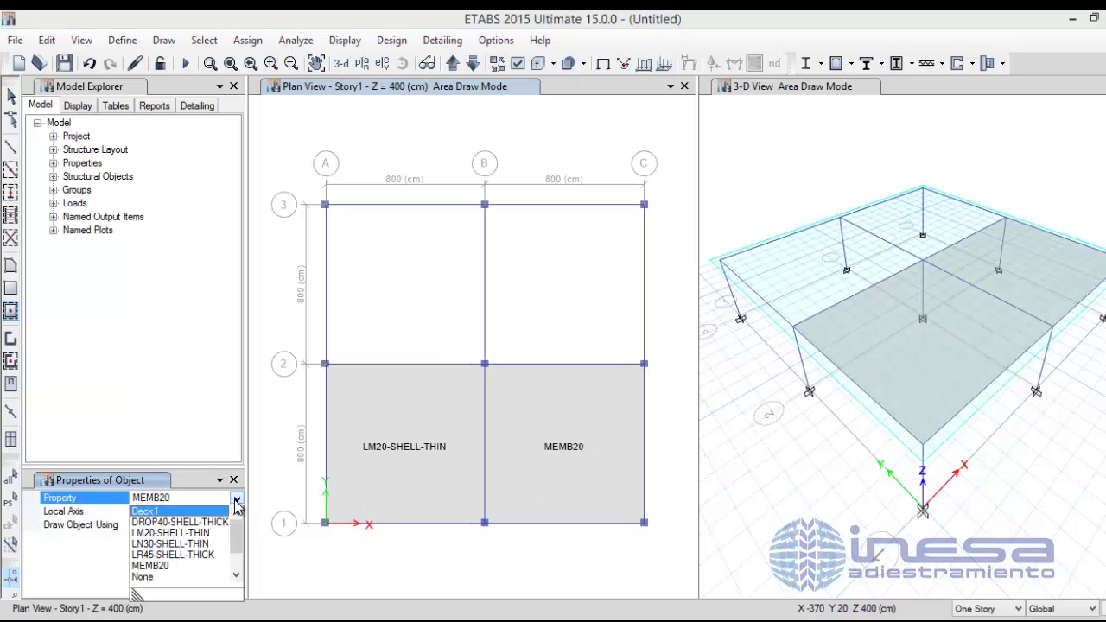
pyautogui.click(170, 543)
pyautogui.click(431, 303)
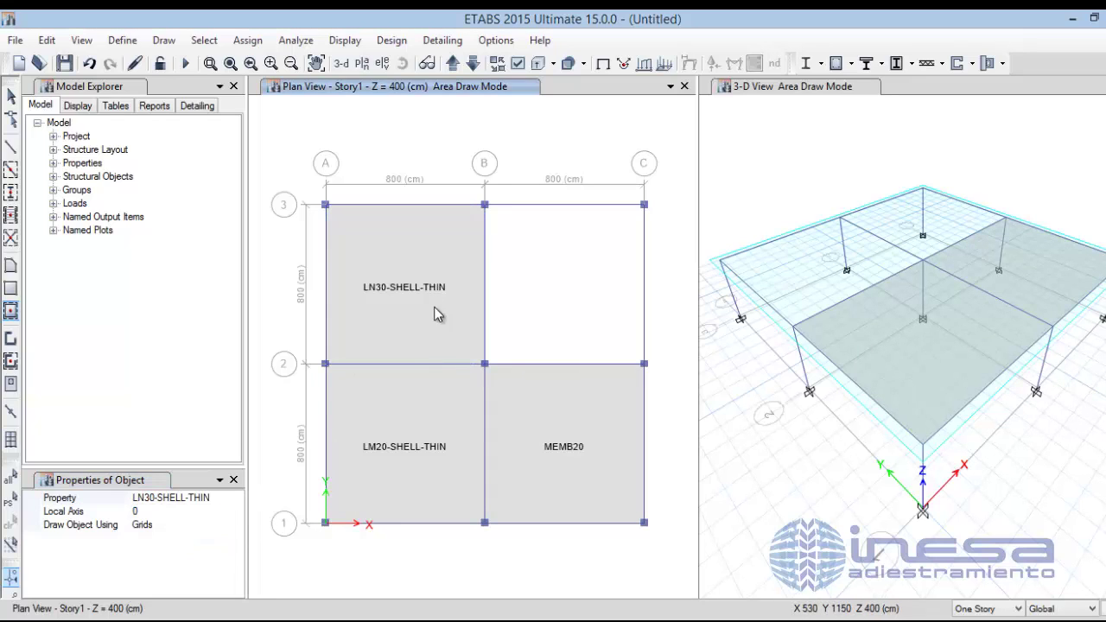
# Quick-draw a floor with the LR45-SHELL-THICK property in the bay between grids B-C and 2-3, and end the drawing mode.
pyautogui.click(232, 502)
pyautogui.click(235, 499)
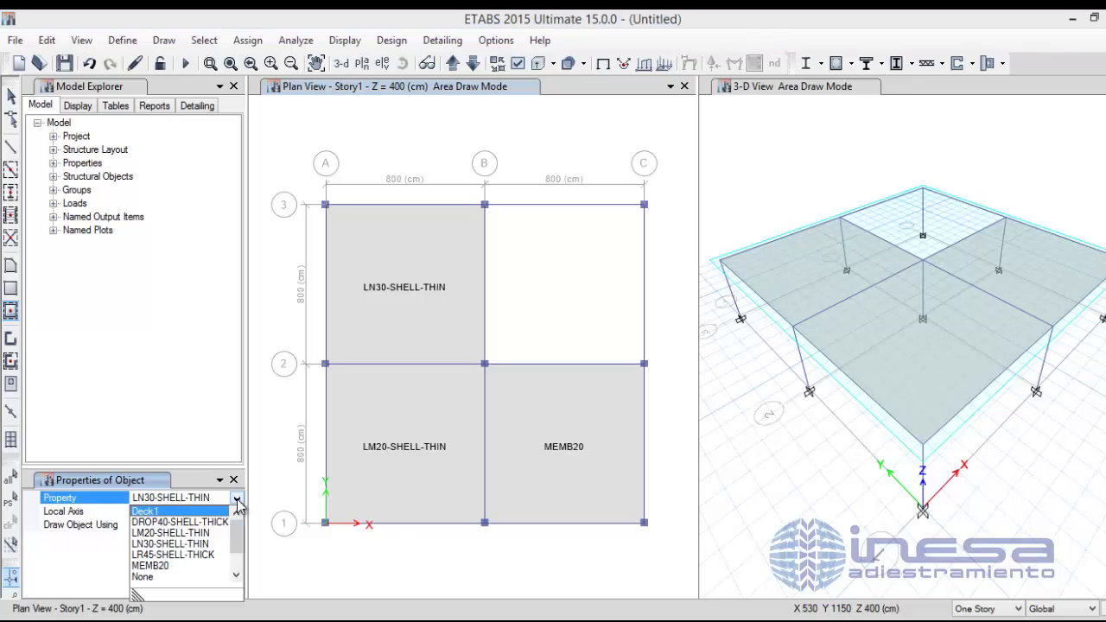
pyautogui.click(173, 553)
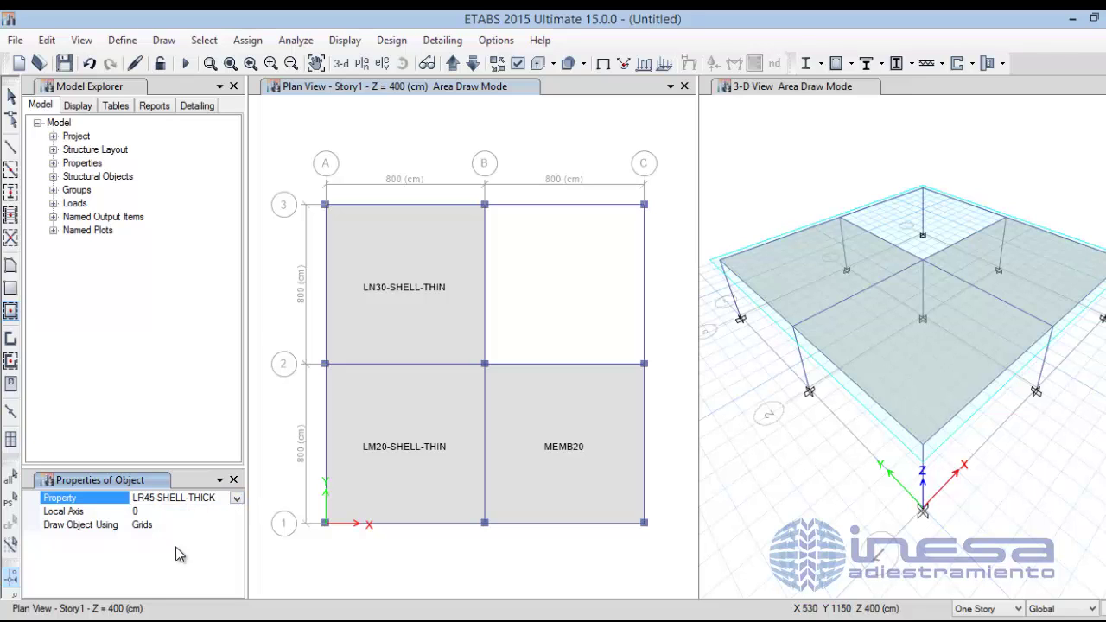
pyautogui.click(563, 311)
pyautogui.press('Escape')
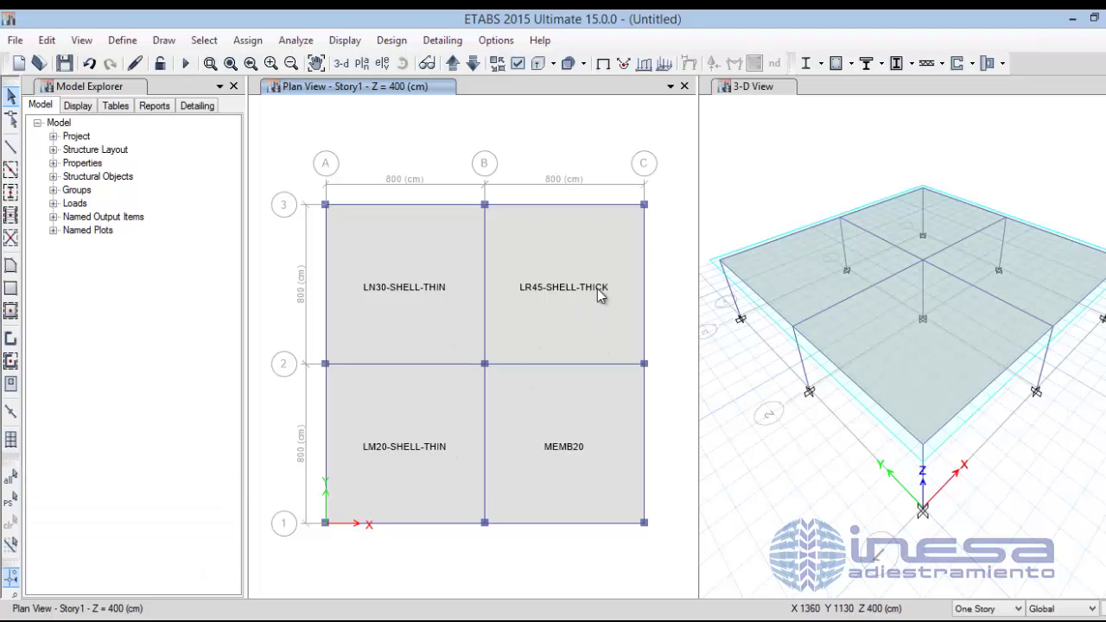
# Hide the shell section names and show the slab internal ribs in the plan view.
pyautogui.click(517, 64)
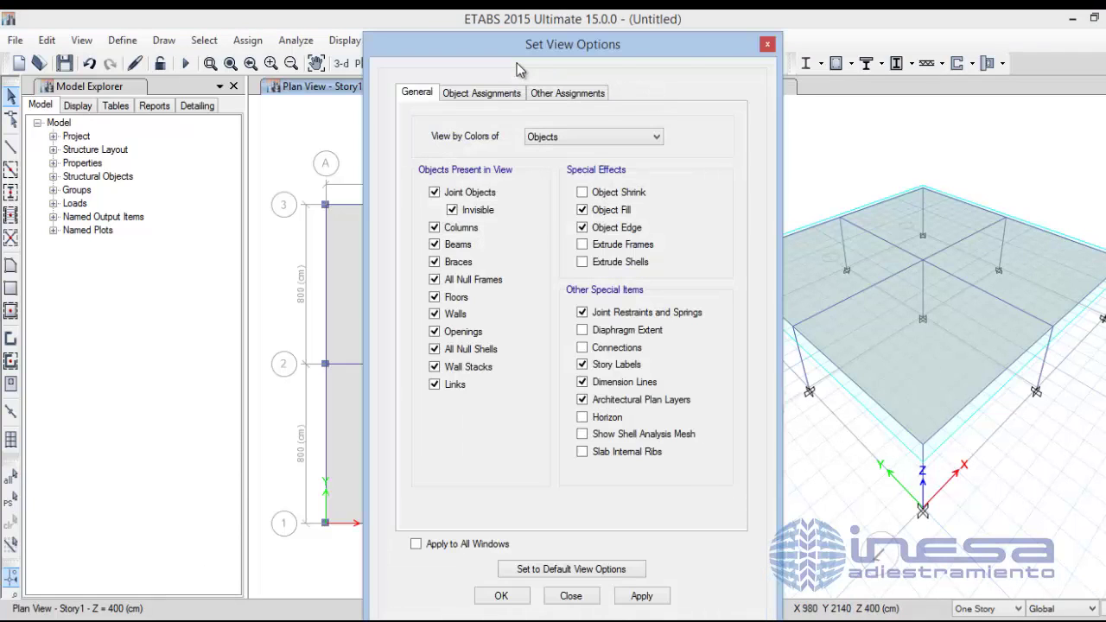
pyautogui.click(506, 93)
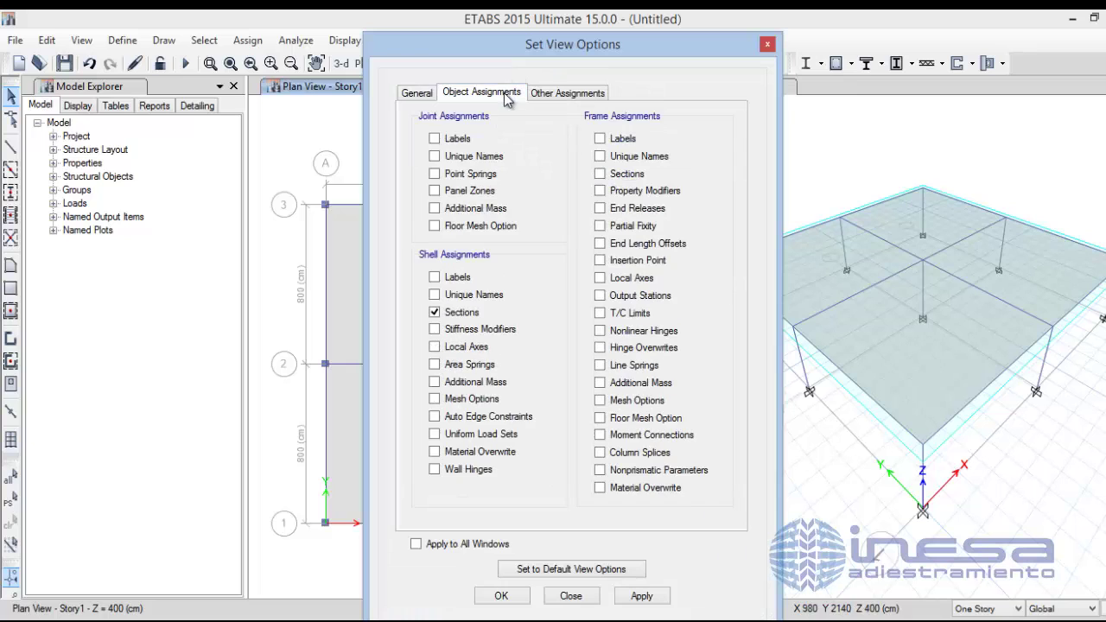
pyautogui.click(433, 312)
pyautogui.click(417, 94)
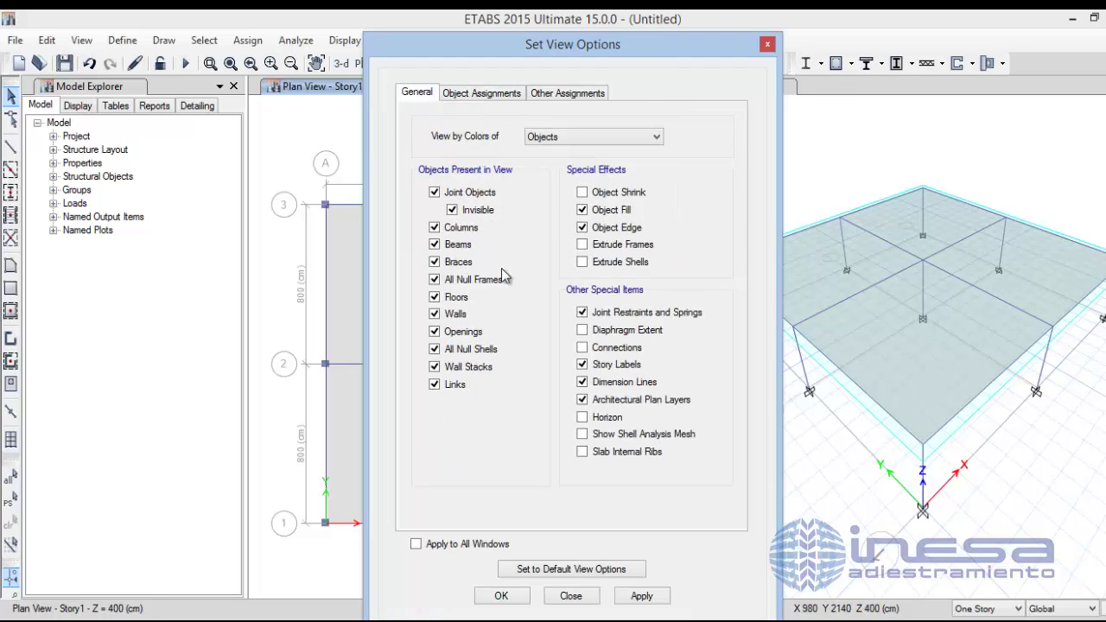
pyautogui.click(583, 452)
pyautogui.click(509, 595)
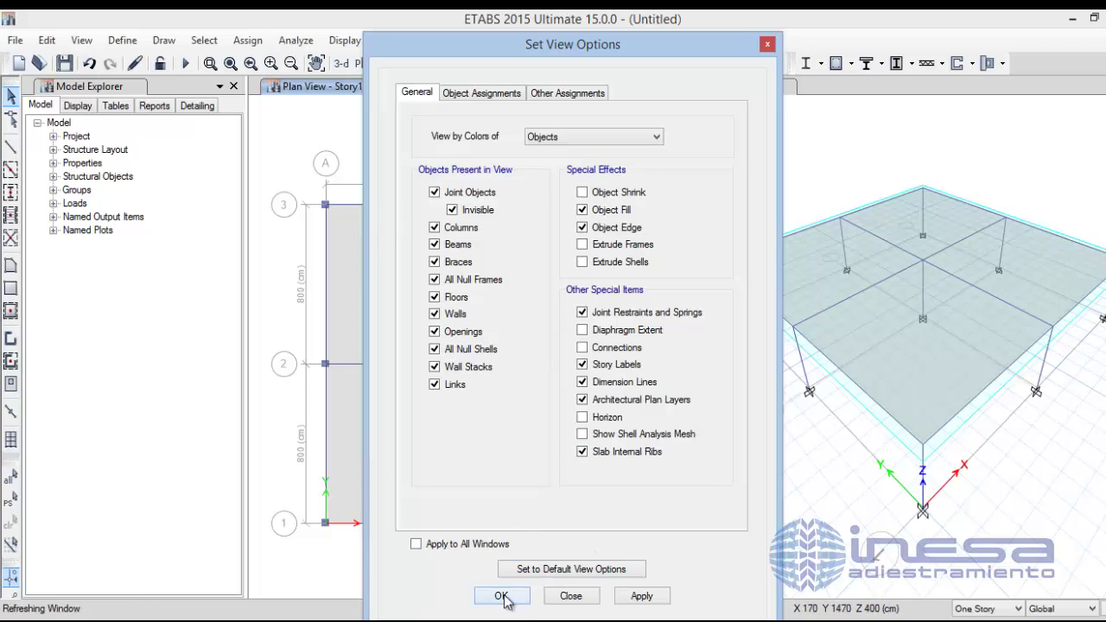